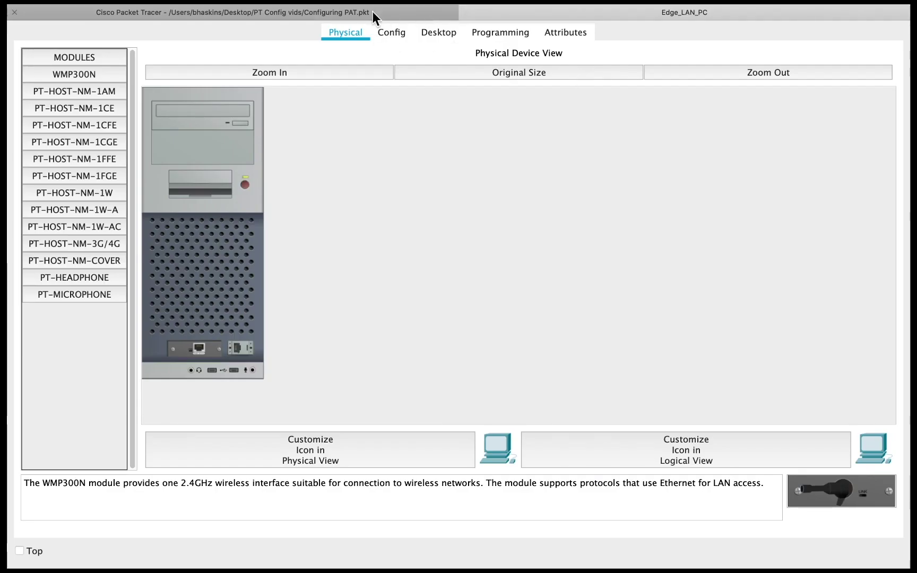
# Step: Ping the remote PC at 210.10.10.2 from the command prompt of Edge_LAN_PC
pyautogui.click(372, 12)
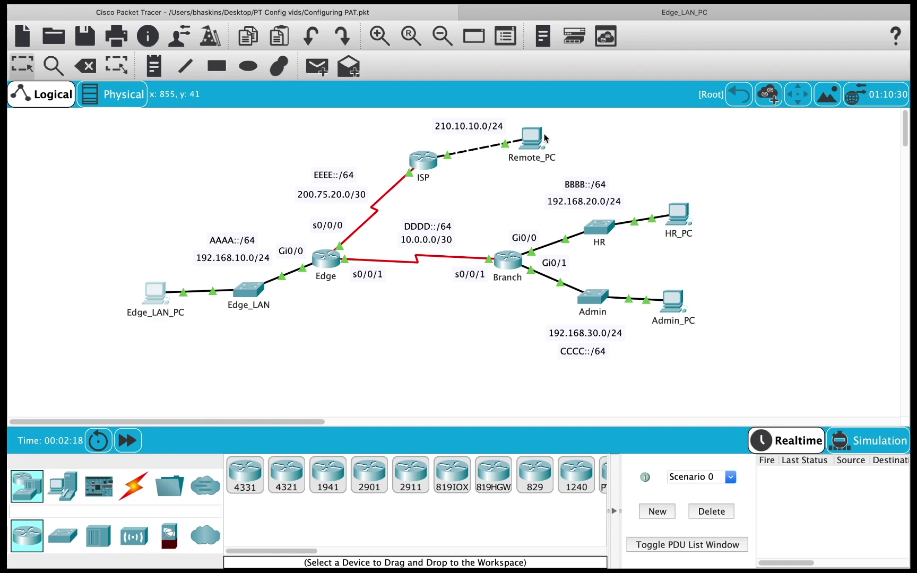
pyautogui.click(157, 303)
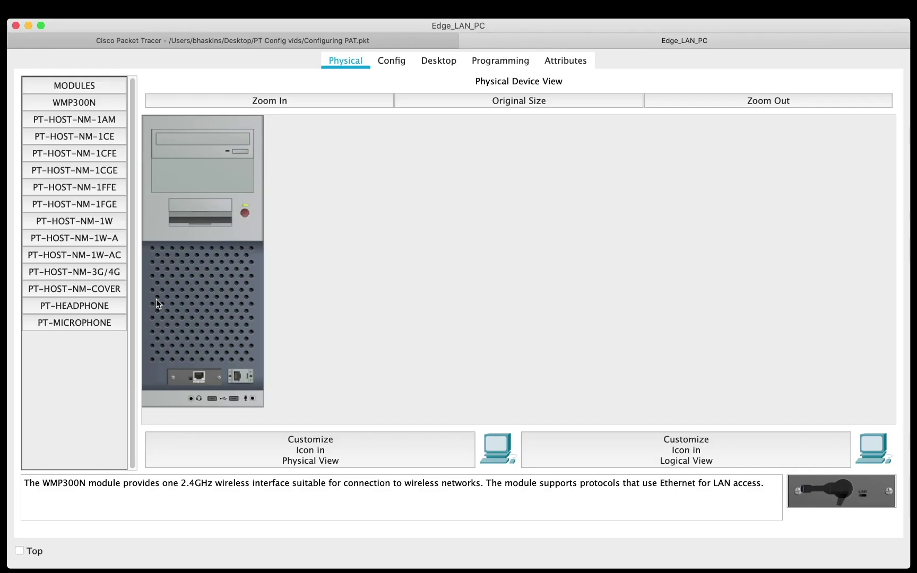
pyautogui.click(428, 62)
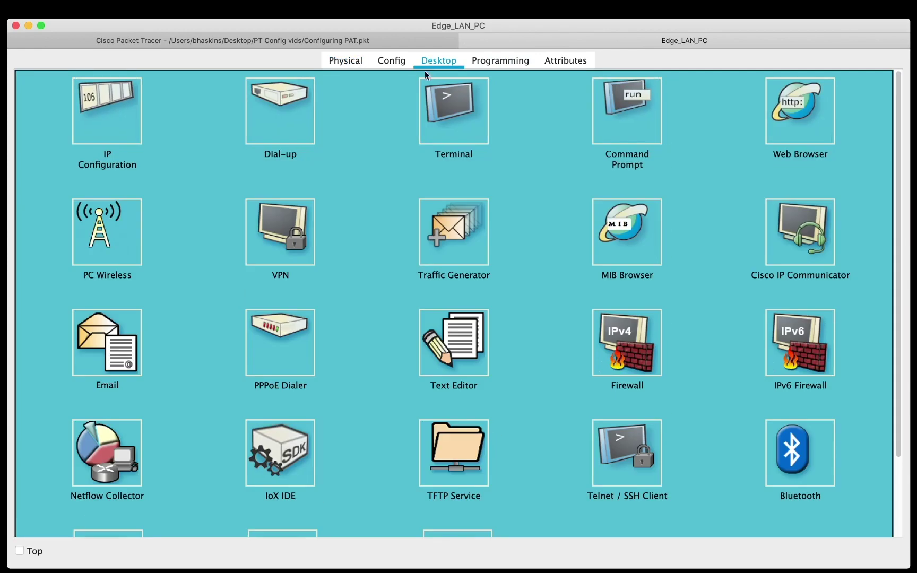
pyautogui.click(624, 115)
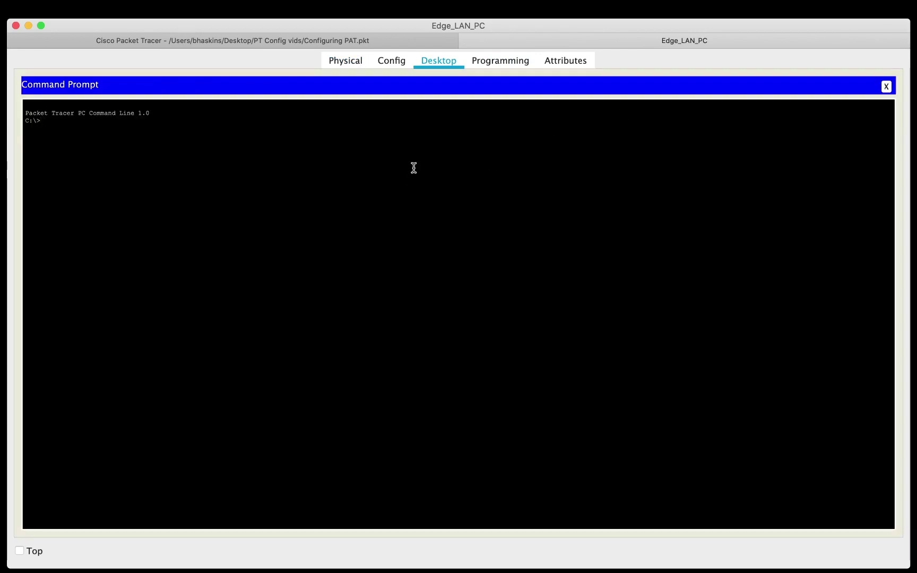
pyautogui.write('ping 192.')
pyautogui.press('BackSpace')
pyautogui.press('BackSpace')
pyautogui.press('BackSpace')
pyautogui.press('BackSpace')
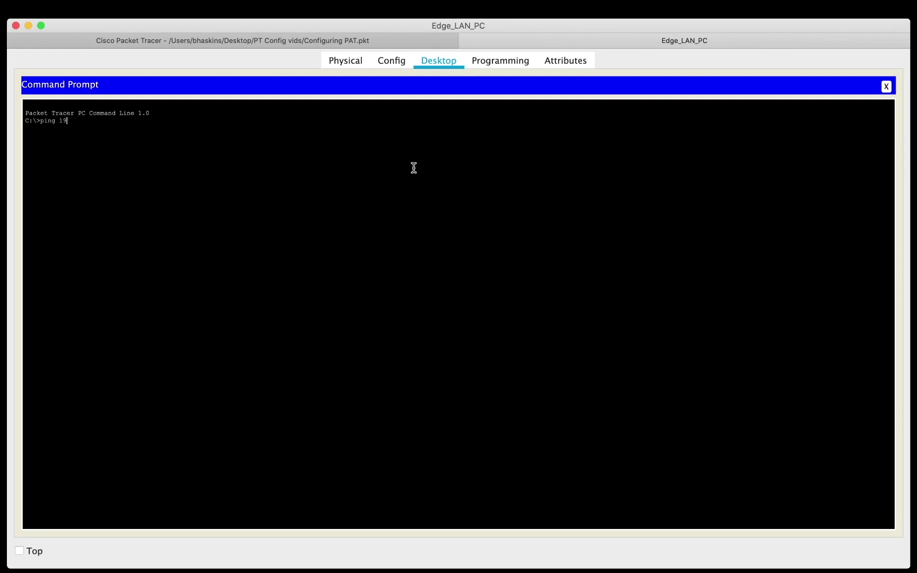
pyautogui.write('210.10.10.2')
pyautogui.press('Return')
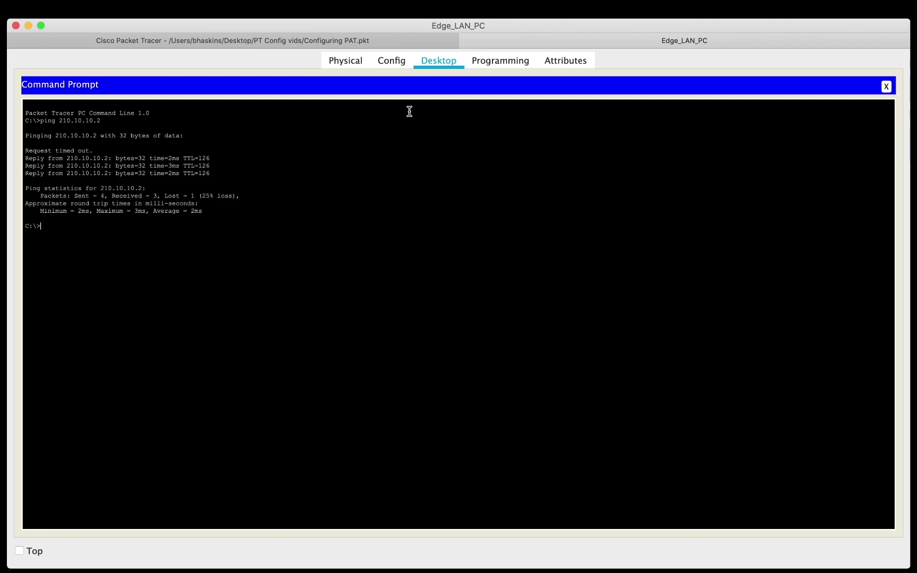
# Step: Return to the topology and ping 210.10.10.2 from the command prompt of HR_PC
pyautogui.click(465, 40)
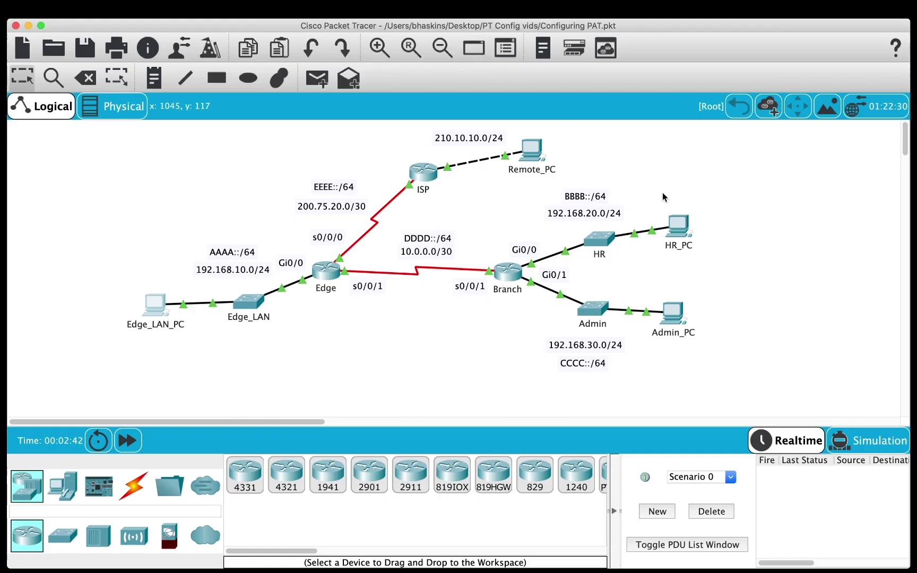
pyautogui.click(680, 233)
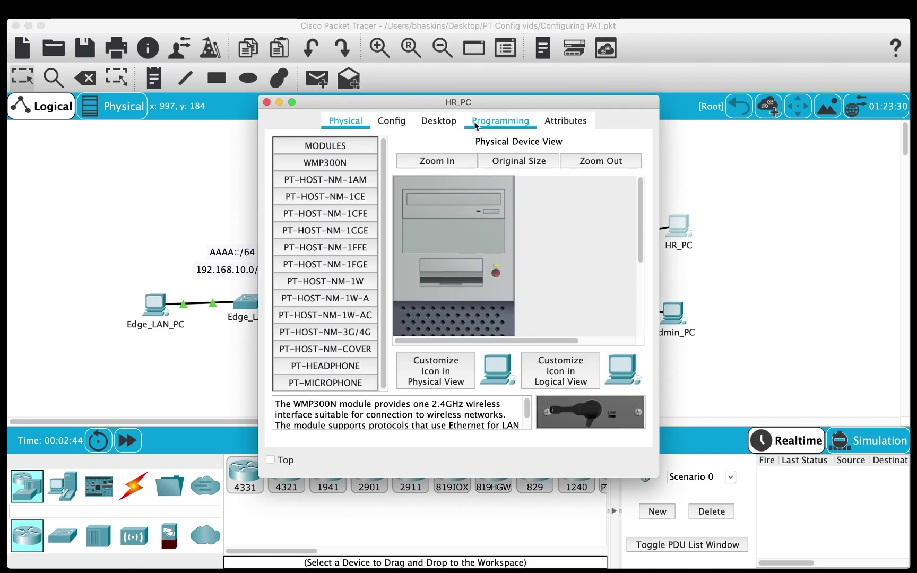
pyautogui.click(442, 121)
pyautogui.click(546, 171)
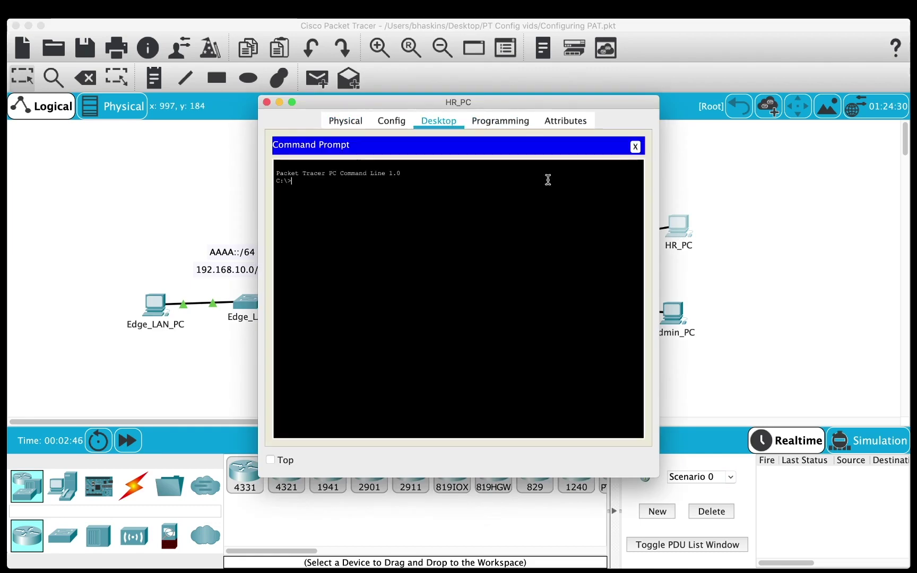
pyautogui.write('ping 1')
pyautogui.press('BackSpace')
pyautogui.write('2')
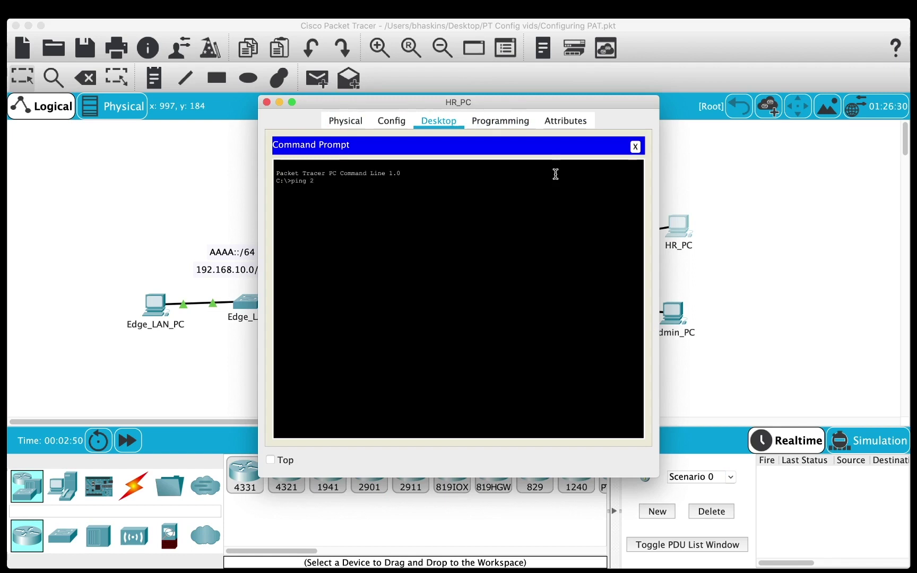
pyautogui.write('10.10.10.2')
pyautogui.press('Return')
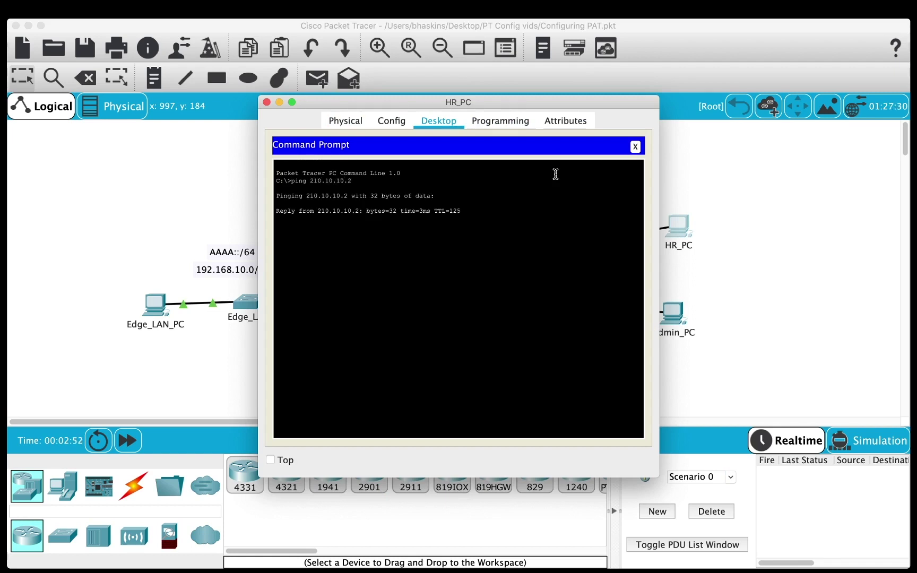
pyautogui.click(730, 225)
# Step: Ping 210.10.10.2 from the command prompt of Admin_PC, and close that device's window
pyautogui.click(673, 313)
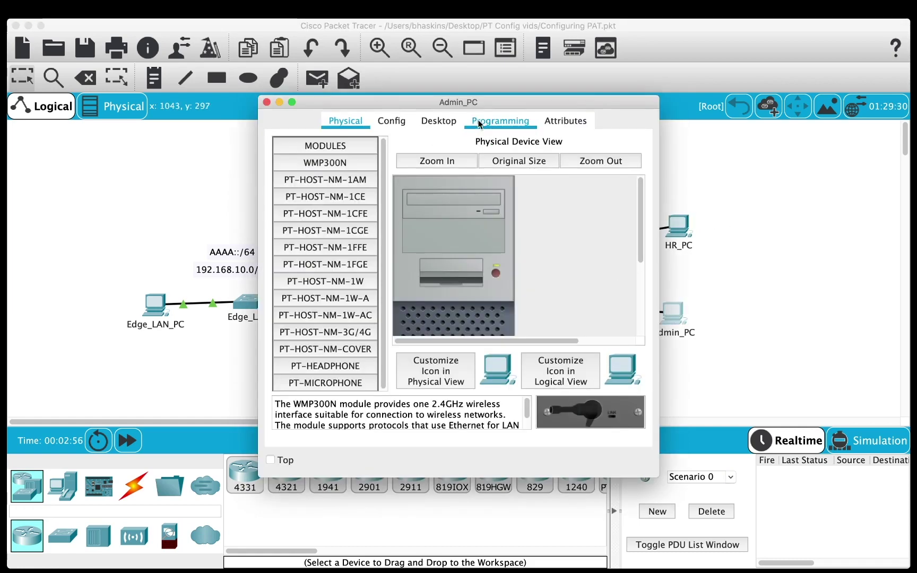
pyautogui.click(455, 121)
pyautogui.click(526, 182)
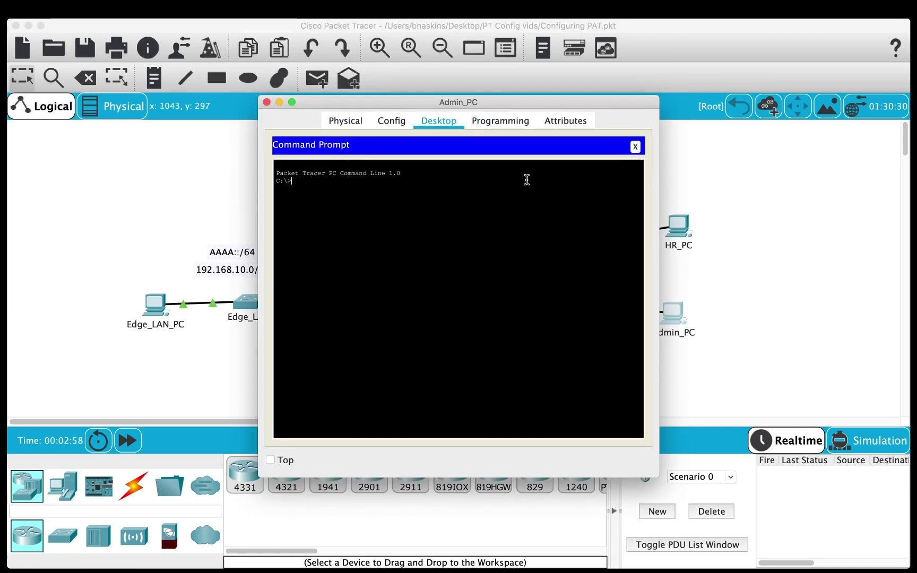
pyautogui.write('ping 2')
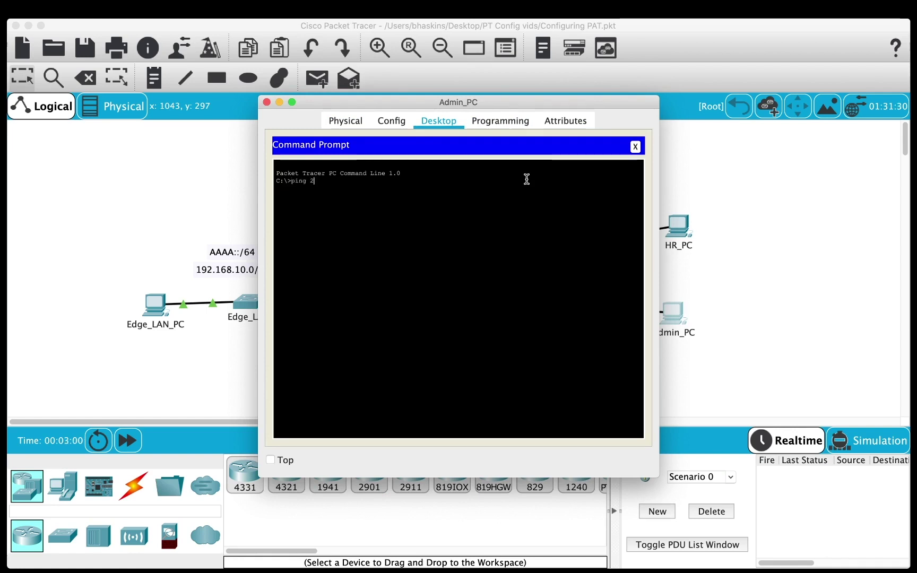
pyautogui.write('10.10.10.2')
pyautogui.press('Return')
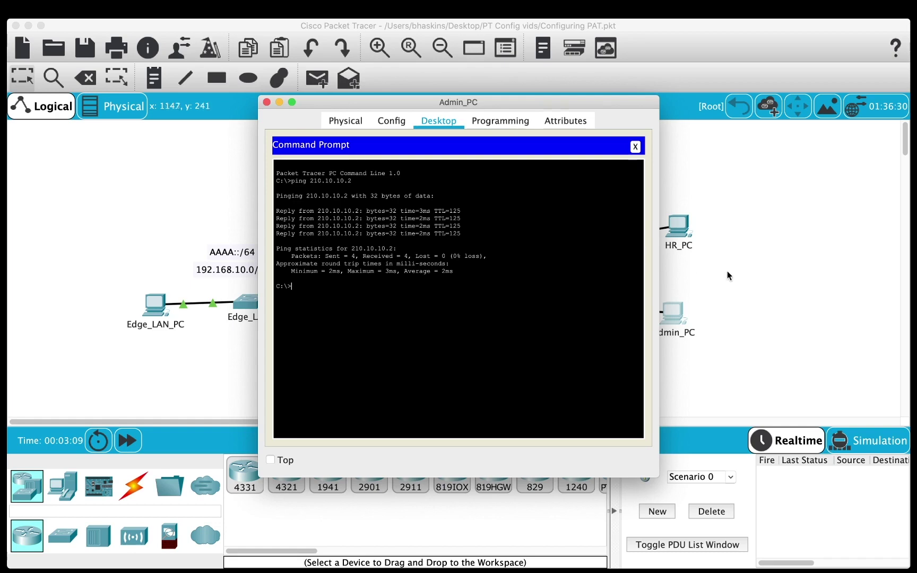
pyautogui.press('super+w')
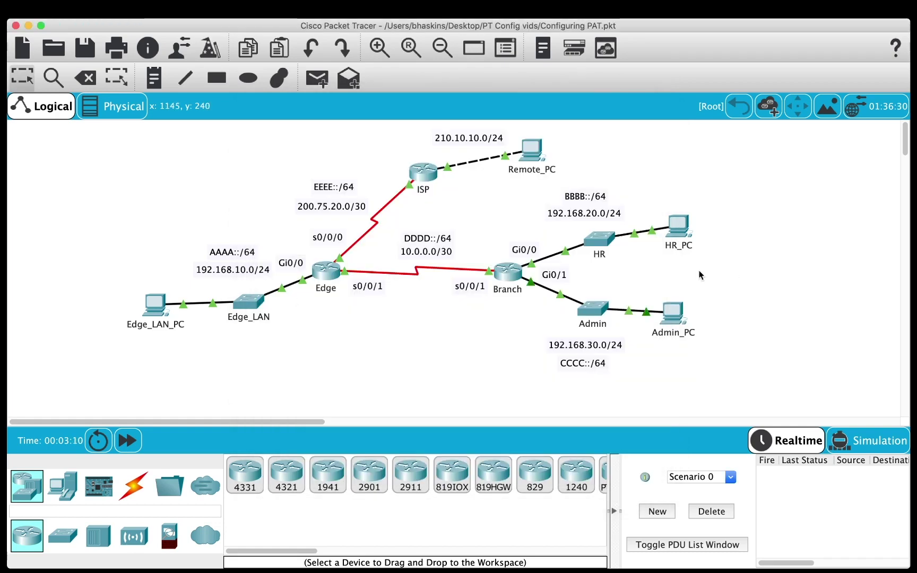
# Step: Open the Branch router's command-line interface and enter privileged EXEC mode
pyautogui.click(504, 273)
pyautogui.click(475, 121)
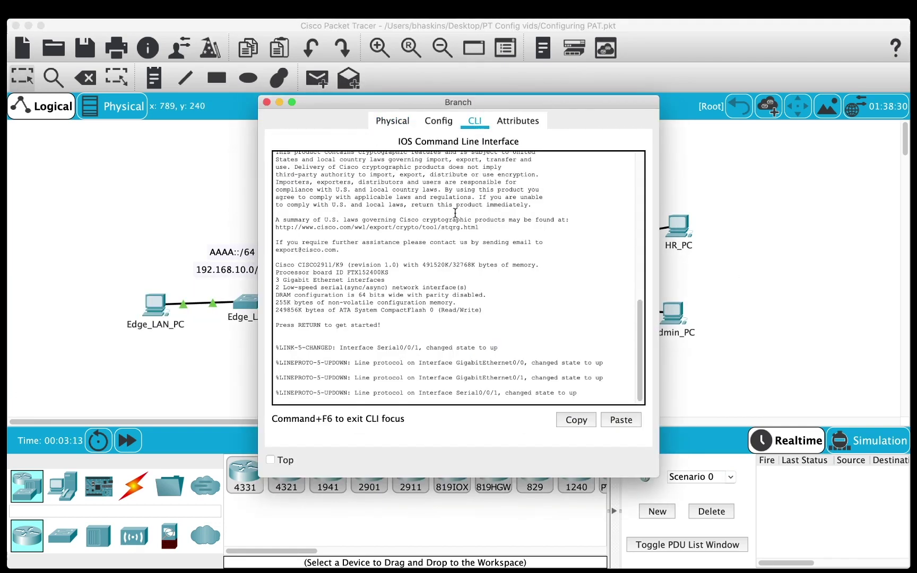
pyautogui.press('Return')
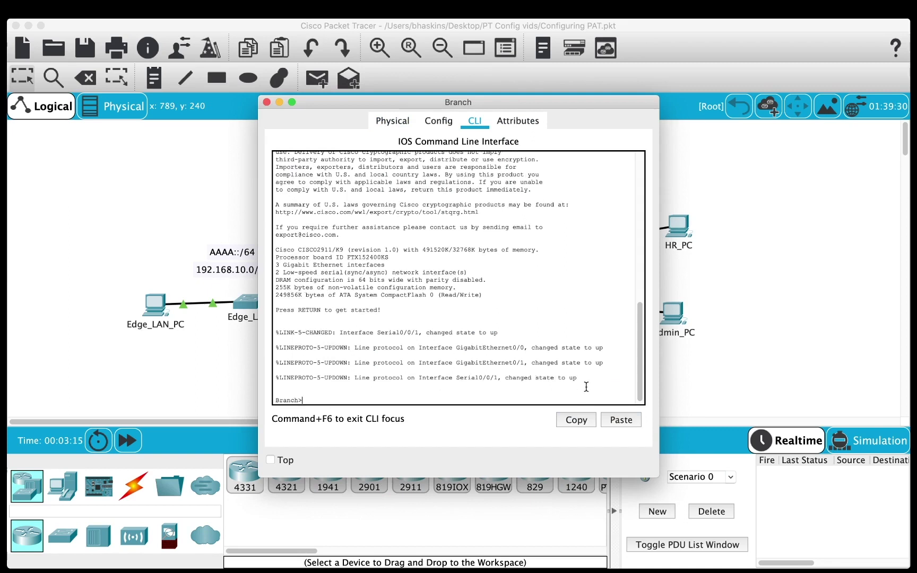
pyautogui.write('en')
pyautogui.press('Return')
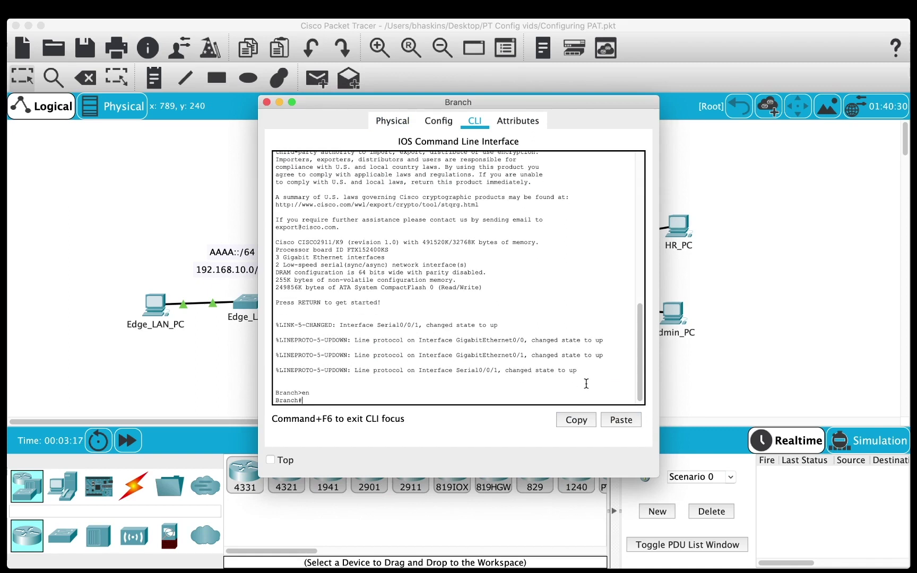
# Step: Start an interactive IP ping on Branch to 210.10.10.2 with repeat count 10, keeping the default datagram size and timeout
pyautogui.write('ping')
pyautogui.press('Return')
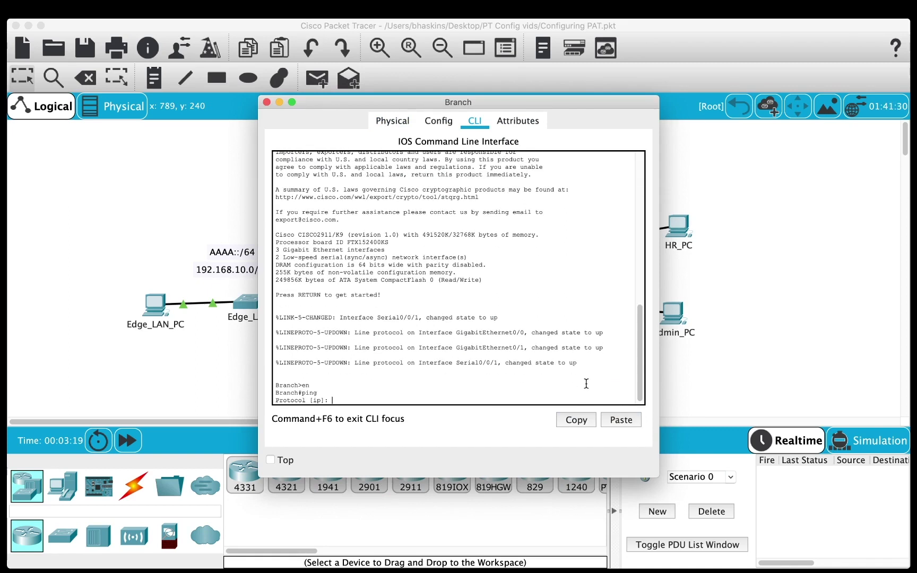
pyautogui.press('Return')
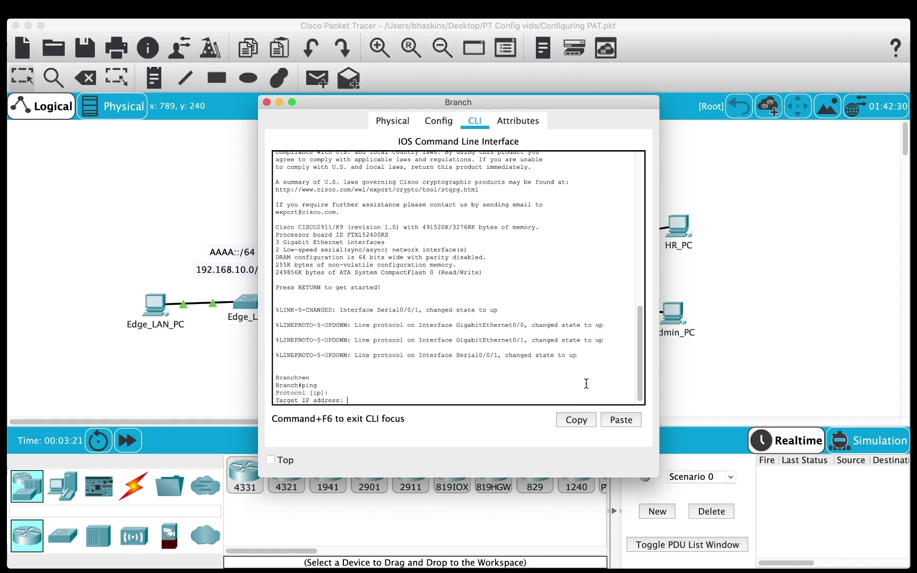
pyautogui.write('210.10.10.2')
pyautogui.press('Return')
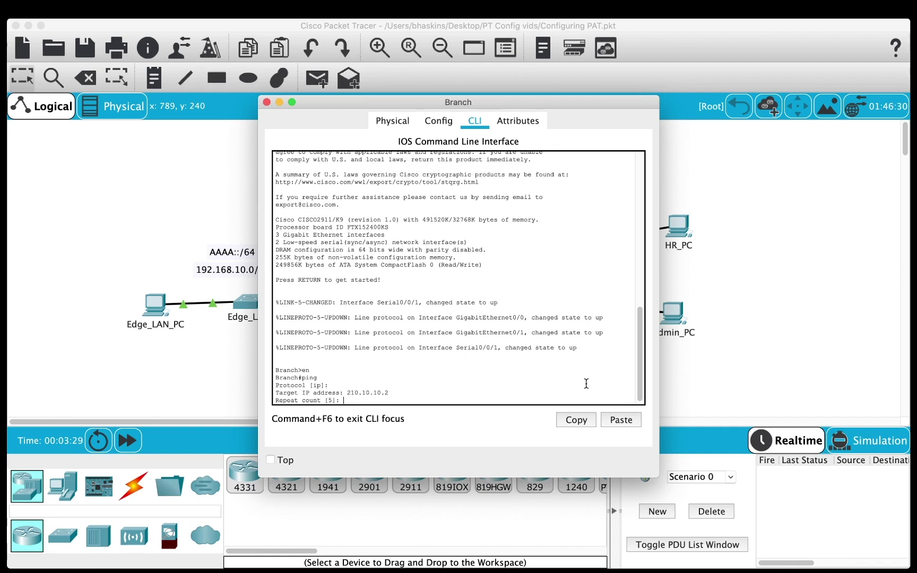
pyautogui.write('10')
pyautogui.press('Return')
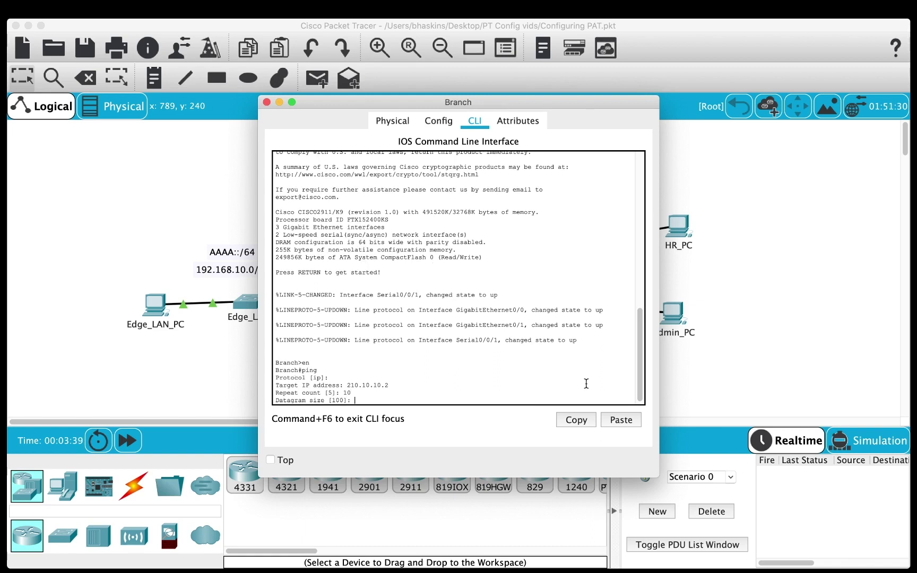
pyautogui.press('Return')
pyautogui.press('Return')
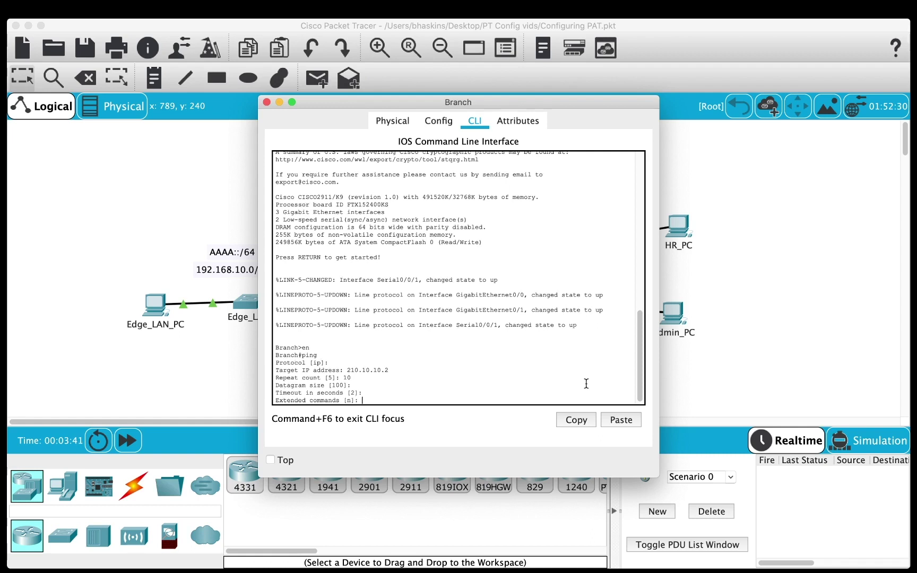
# Step: Enable the extended ping commands with source address 10.0.0.2, accept the remaining defaults and run the ping
pyautogui.write('y')
pyautogui.press('Return')
pyautogui.write('10')
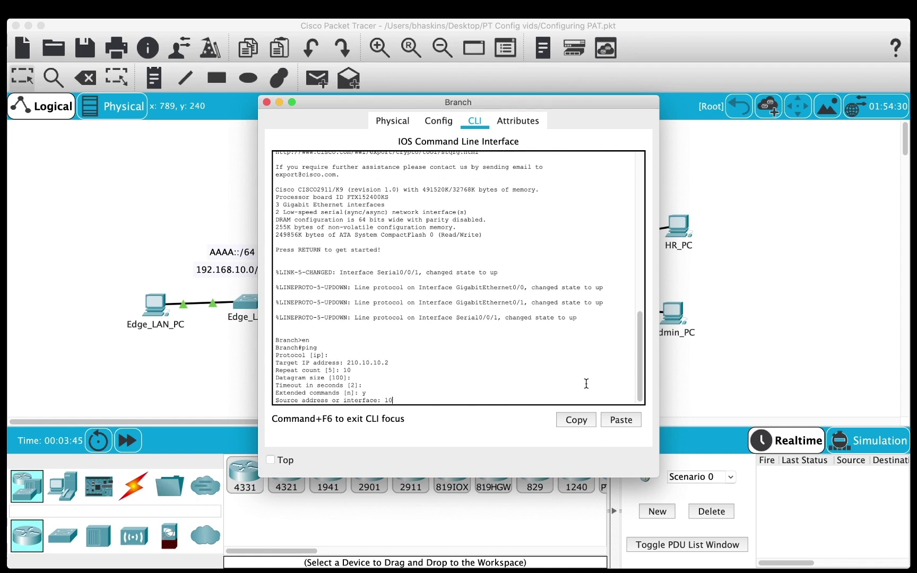
pyautogui.write('0')
pyautogui.write('0.0.2')
pyautogui.press('Return')
pyautogui.press('Return')
pyautogui.press('Return')
pyautogui.press('Return')
pyautogui.press('Return')
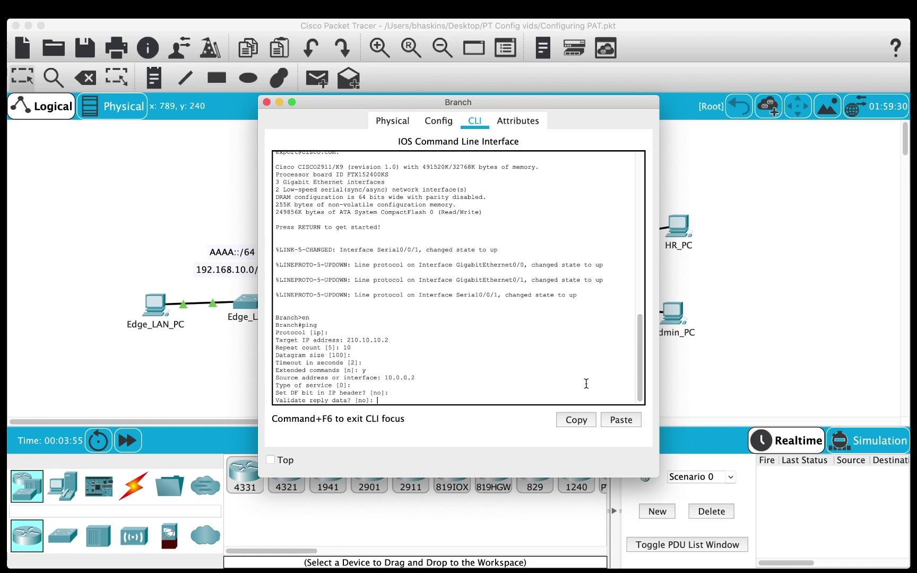
pyautogui.press('Return')
pyautogui.press('Return')
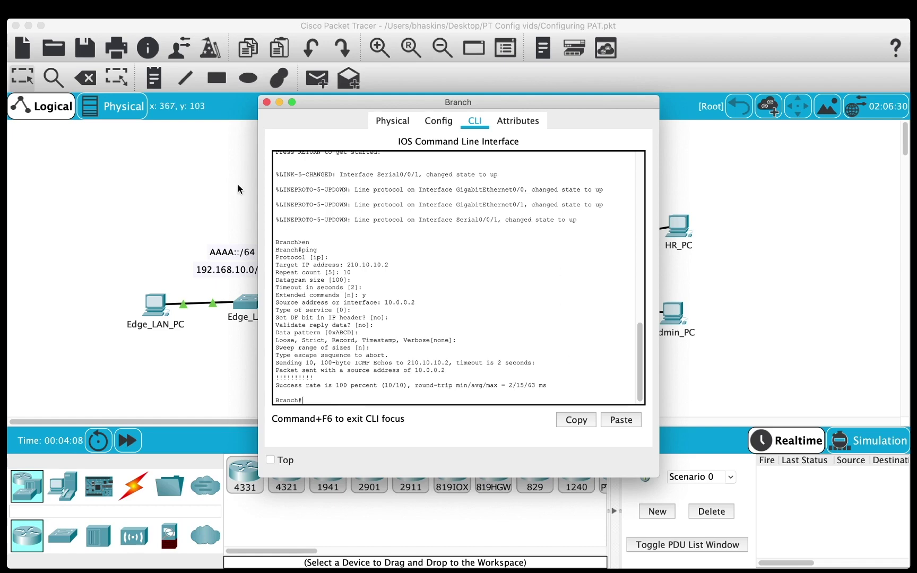
# Step: Switch from Branch to the Edge router's command line, enter privileged EXEC mode and run "sho ip nat translations"
pyautogui.press('super+w')
pyautogui.click(336, 271)
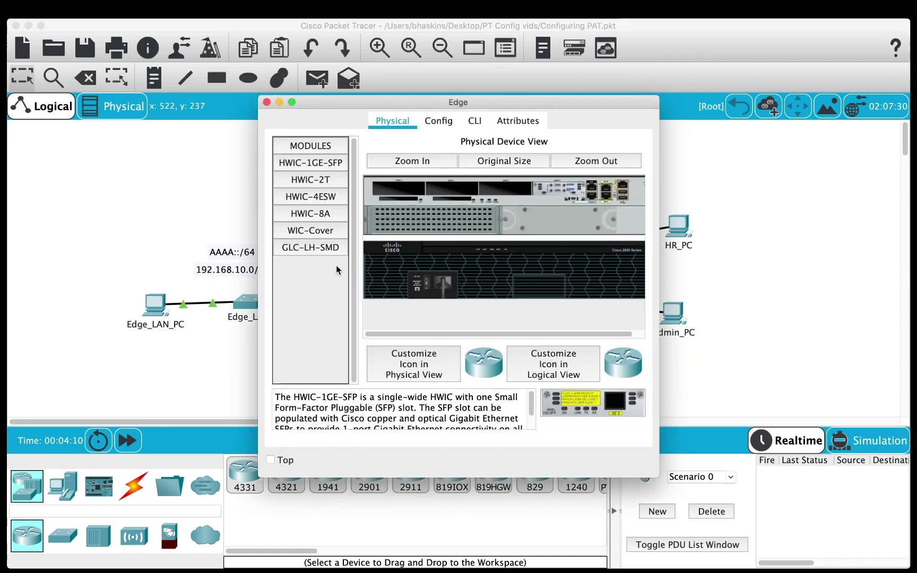
pyautogui.click(474, 121)
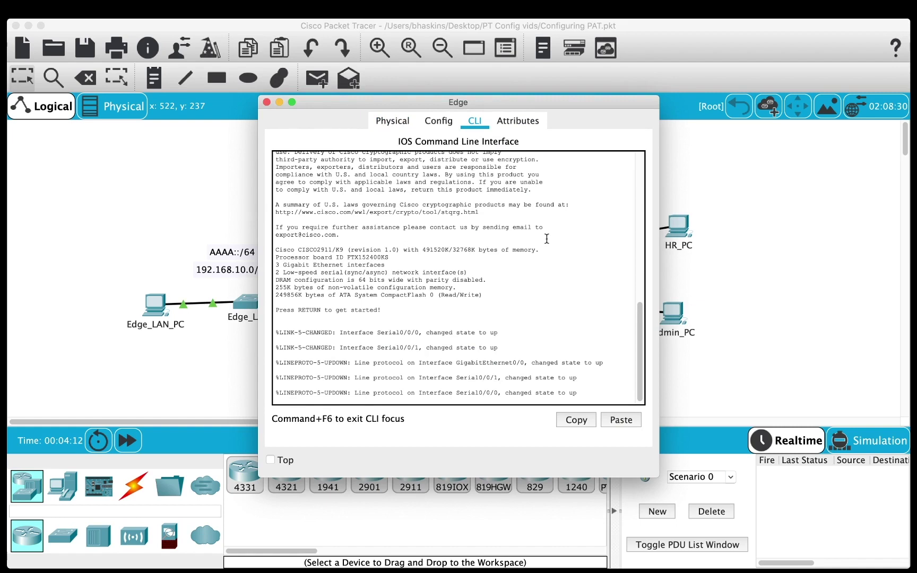
pyautogui.press('Return')
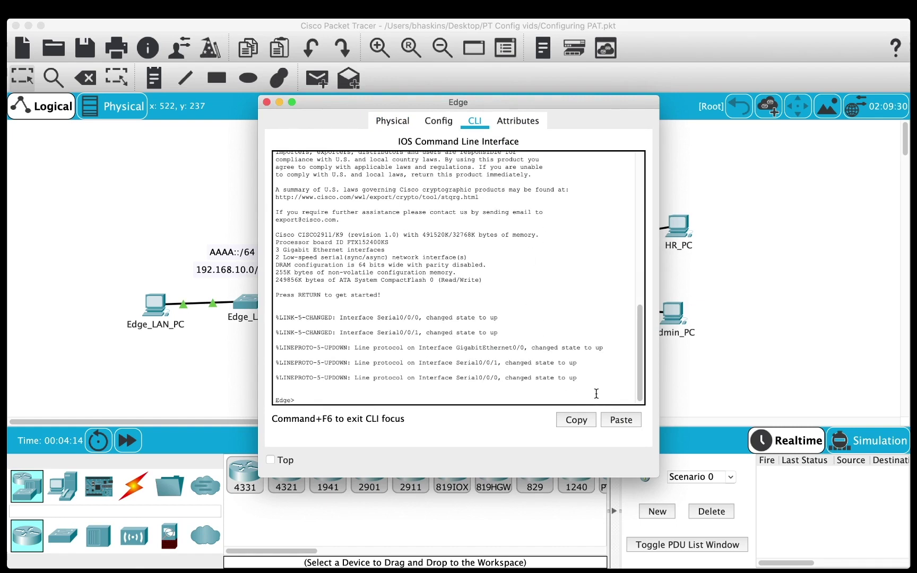
pyautogui.write('en')
pyautogui.press('Return')
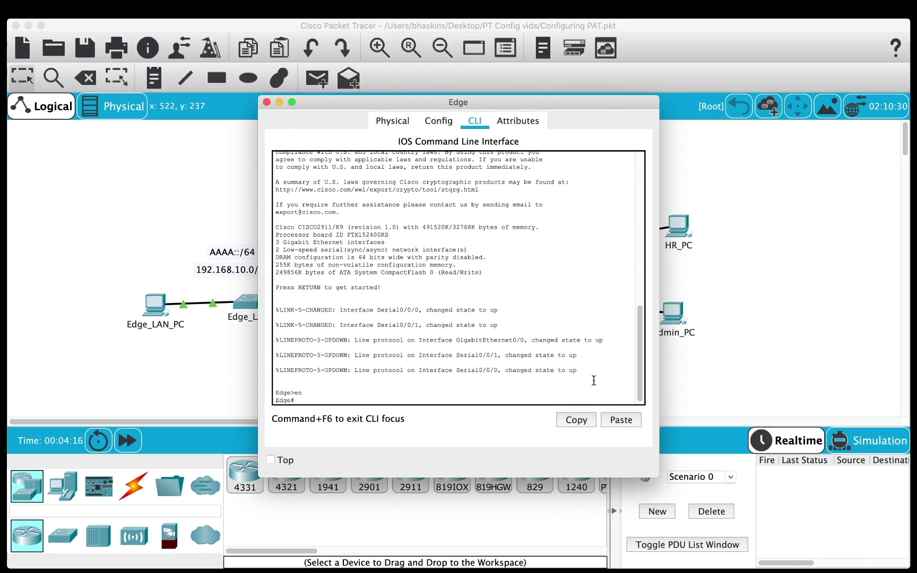
pyautogui.write('sho ip nat translations')
pyautogui.press('Return')
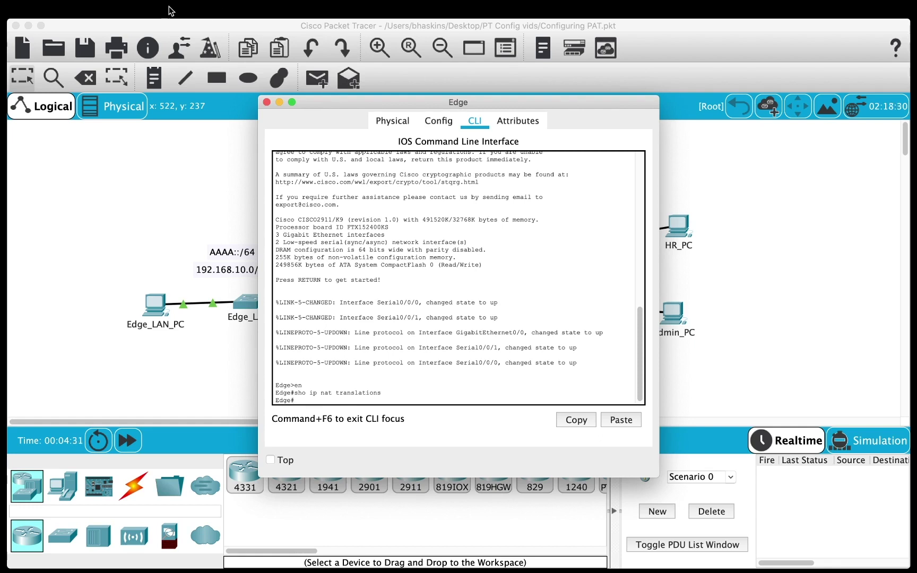
# Step: Reposition the Edge router's window so that the Edge router, its LAN and the ISP link are uncovered in the topology
pyautogui.moveTo(469, 104); pyautogui.dragTo(540, 190)
pyautogui.moveTo(488, 317); pyautogui.dragTo(486, 321)
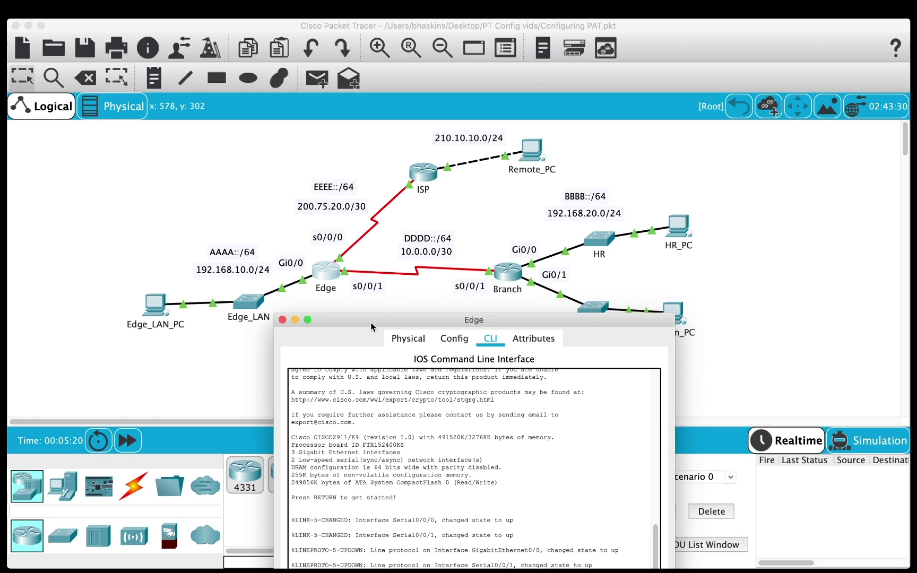
pyautogui.moveTo(371, 322); pyautogui.dragTo(535, 224)
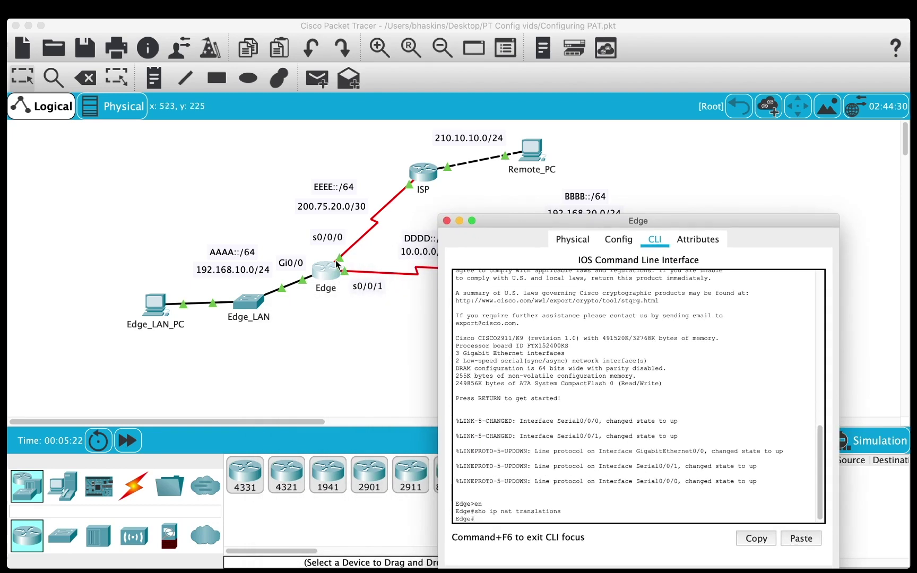
pyautogui.moveTo(547, 223); pyautogui.dragTo(568, 152)
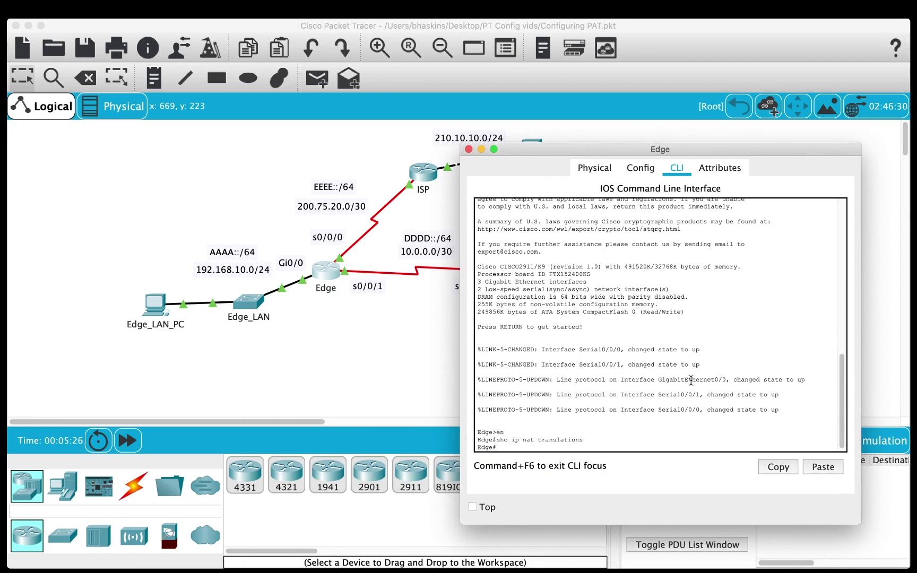
# Step: Enter global configuration mode on the Edge router with "conf term"
pyautogui.write('acc')
pyautogui.press('BackSpace')
pyautogui.press('BackSpace')
pyautogui.press('BackSpace')
pyautogui.write('conf term')
pyautogui.press('Return')
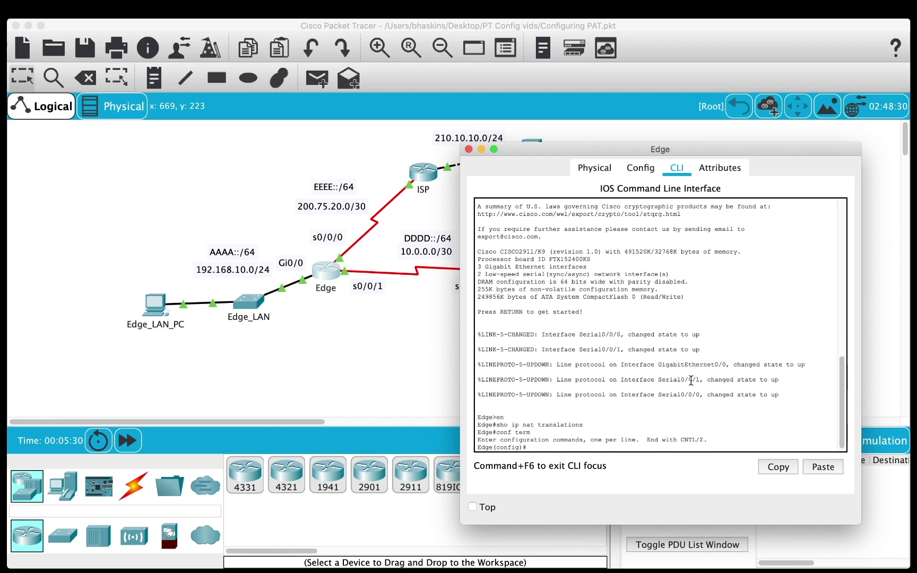
# Step: Create access list 1 on Edge with an entry permitting 192.168.10.0 and wildcard mask 0.0.0.255
pyautogui.write('access-list 1')
pyautogui.write('192.168')
pyautogui.press('BackSpace')
pyautogui.press('BackSpace')
pyautogui.press('BackSpace')
pyautogui.press('BackSpace')
pyautogui.press('BackSpace')
pyautogui.press('BackSpace')
pyautogui.press('BackSpace')
pyautogui.write('permit 192.168.10.0')
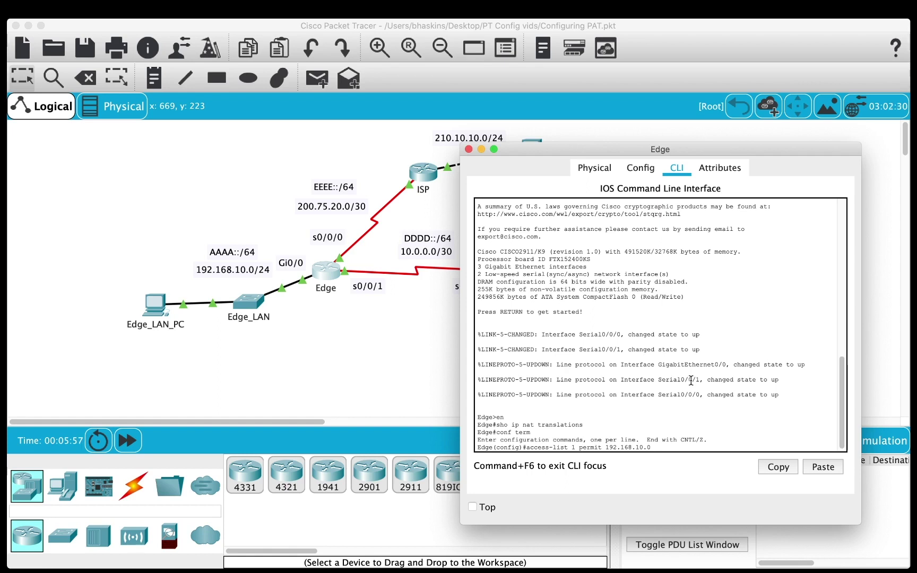
pyautogui.write(' 0.0.0.255')
pyautogui.press('Return')
# Step: Add an entry to access list 1 permitting 192.168.20.0 with wildcard mask 0.0.0.255
pyautogui.press('Up')
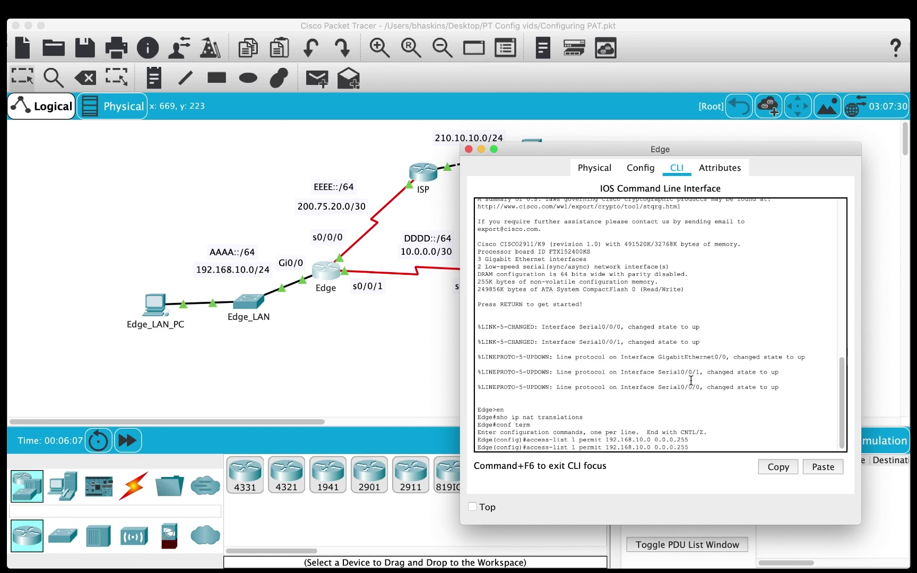
pyautogui.press('Left')
pyautogui.press('Left')
pyautogui.press('Left')
pyautogui.press('Left')
pyautogui.press('Left')
pyautogui.press('Left')
pyautogui.press('Left')
pyautogui.press('BackSpace')
pyautogui.write('2')
pyautogui.press('Return')
# Step: Add an entry to access list 1 permitting 192.168.30.0 with wildcard mask 0.0.0.255
pyautogui.press('Up')
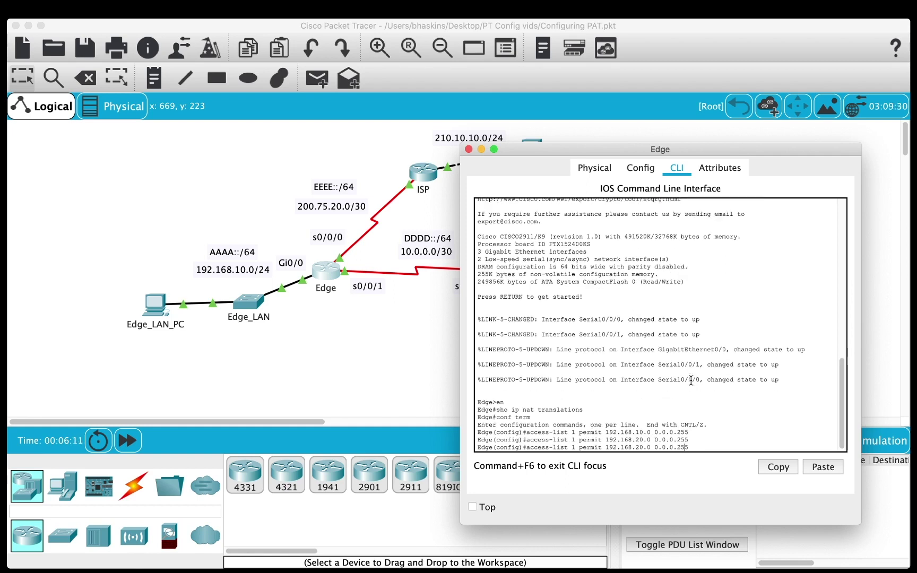
pyautogui.press('Left')
pyautogui.press('Left')
pyautogui.press('Left')
pyautogui.press('Left')
pyautogui.press('Left')
pyautogui.press('Left')
pyautogui.press('Left')
pyautogui.press('Left')
pyautogui.press('Left')
pyautogui.press('Left')
pyautogui.press('Left')
pyautogui.press('Left')
pyautogui.press('Left')
pyautogui.press('BackSpace')
pyautogui.write('3')
pyautogui.press('Return')
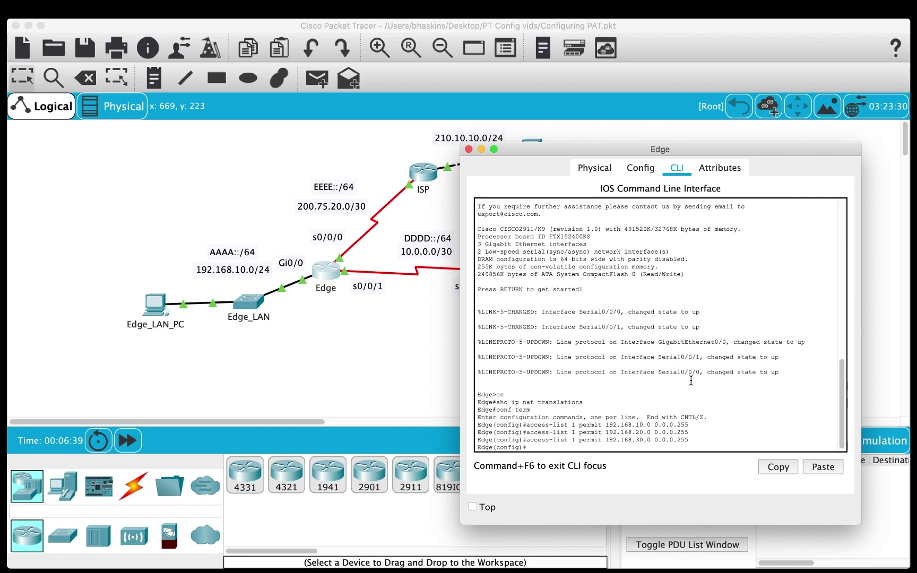
# Step: Query the command help for "ip nat inside list 1" and for the general "ip" configuration commands
pyautogui.write('ip nat inside list 1 ?')
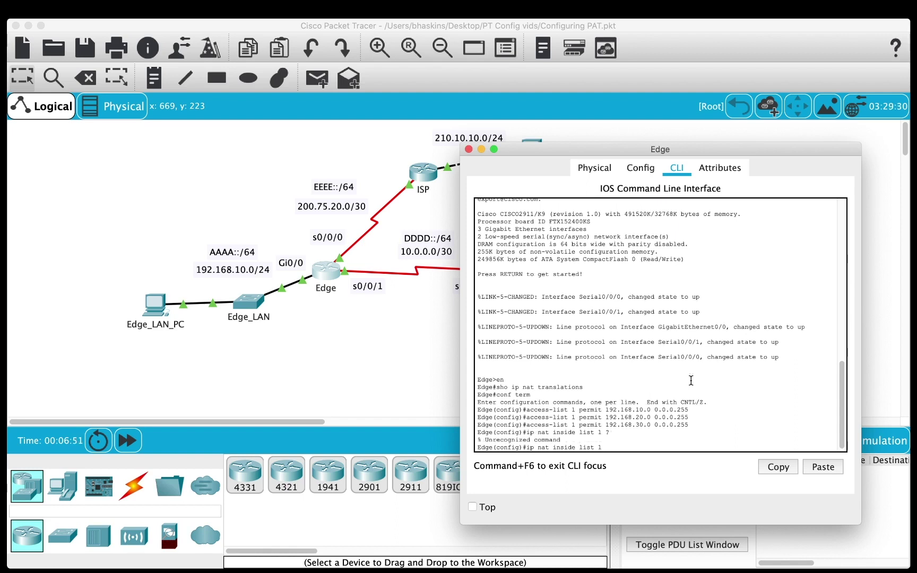
pyautogui.press('BackSpace')
pyautogui.press('BackSpace')
pyautogui.press('BackSpace')
pyautogui.press('BackSpace')
pyautogui.press('BackSpace')
pyautogui.press('BackSpace')
pyautogui.press('BackSpace')
pyautogui.press('BackSpace')
pyautogui.press('BackSpace')
pyautogui.press('BackSpace')
pyautogui.press('BackSpace')
pyautogui.press('BackSpace')
pyautogui.press('BackSpace')
pyautogui.press('BackSpace')
pyautogui.press('BackSpace')
pyautogui.press('BackSpace')
pyautogui.press('BackSpace')
pyautogui.press('BackSpace')
pyautogui.write('?')
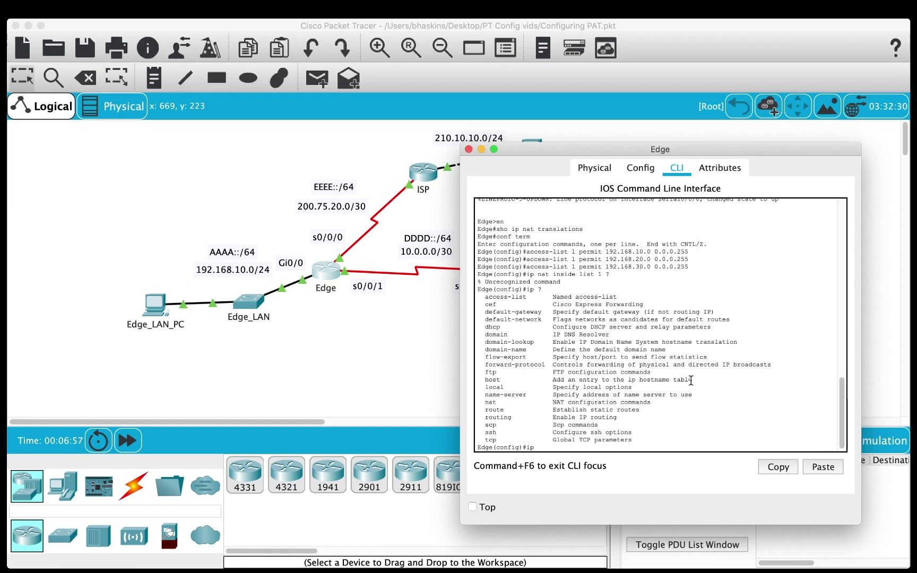
# Step: Look up the available options of the "ip nat" command in the inline help
pyautogui.write('net ?')
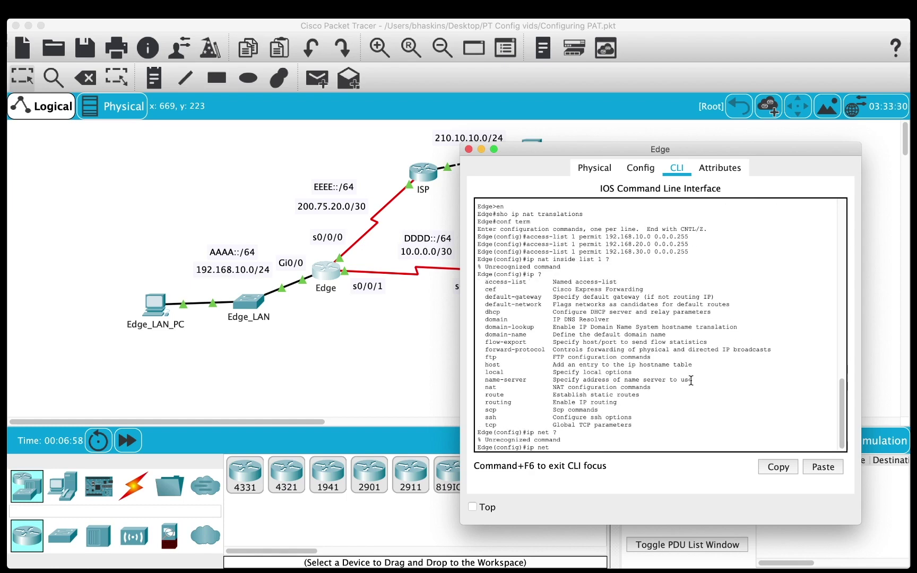
pyautogui.press('Up')
pyautogui.press('Up')
pyautogui.press('BackSpace')
pyautogui.press('BackSpace')
pyautogui.press('BackSpace')
pyautogui.press('BackSpace')
pyautogui.press('BackSpace')
pyautogui.press('BackSpace')
pyautogui.press('BackSpace')
pyautogui.press('BackSpace')
pyautogui.press('BackSpace')
pyautogui.press('BackSpace')
pyautogui.press('BackSpace')
pyautogui.press('BackSpace')
pyautogui.press('BackSpace')
pyautogui.press('BackSpace')
pyautogui.write('?')
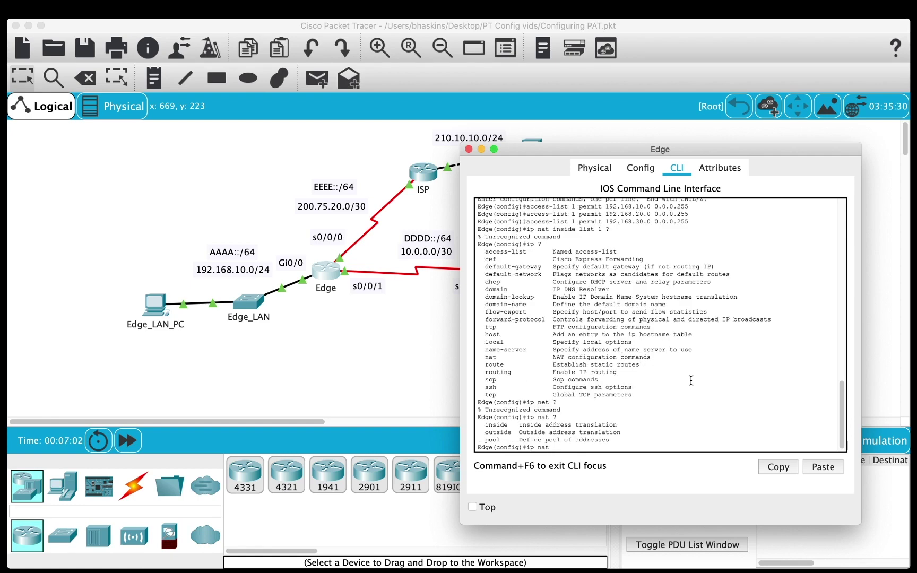
# Step: Extend the NAT command to "ip nat inside source list 1", consulting the inline help for its options
pyautogui.write('inside source ?')
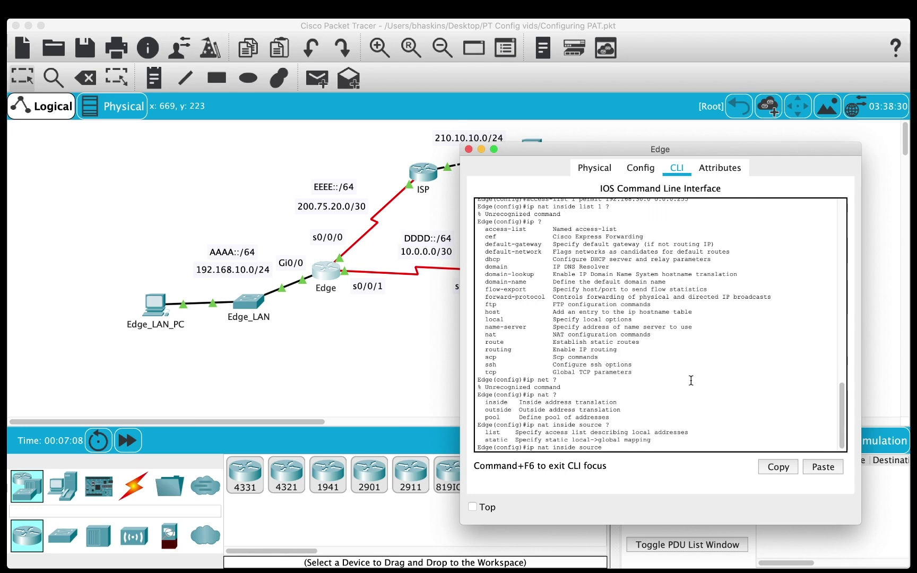
pyautogui.write('list')
pyautogui.write('1')
pyautogui.write('?')
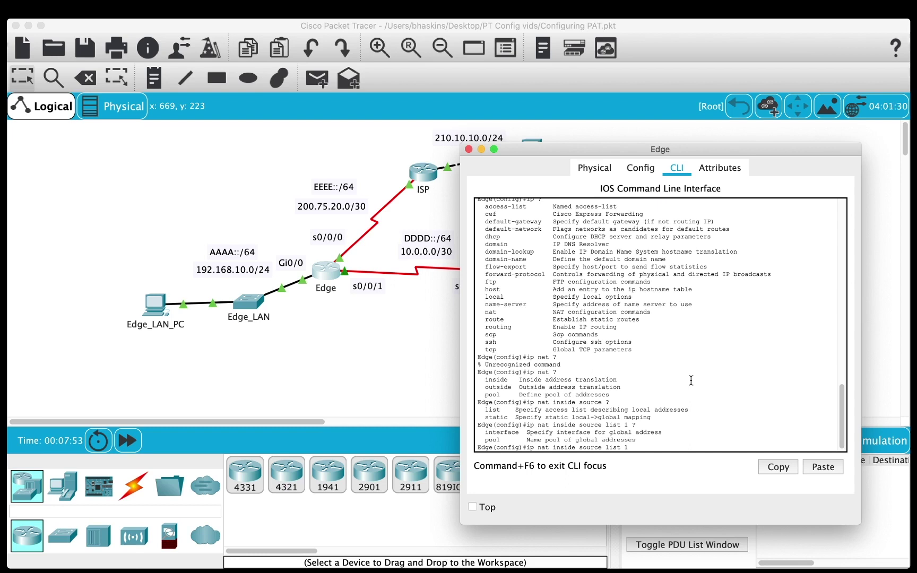
# Step: Complete the NAT command with "interface s0/0/0 overload", checking the options after the interface, and apply it
pyautogui.write('interface s0/0/0')
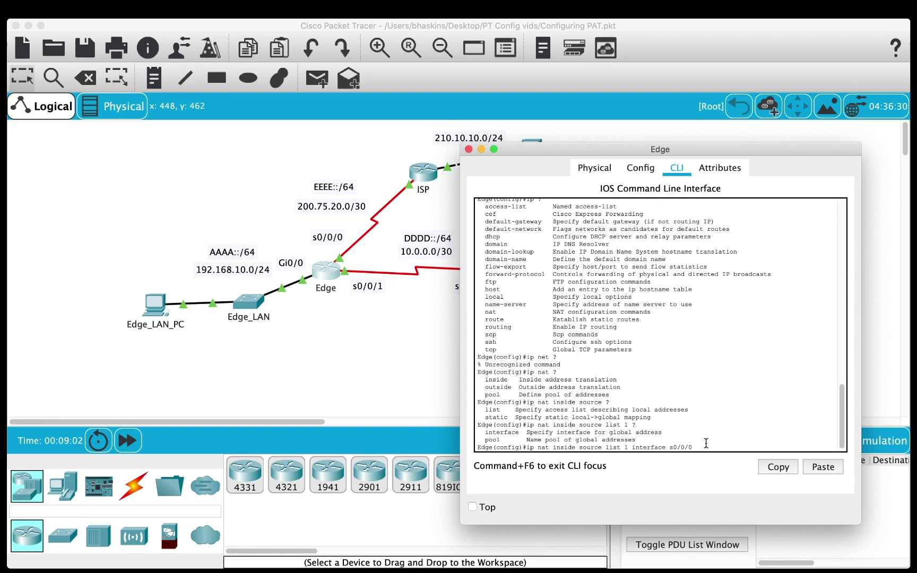
pyautogui.write('?')
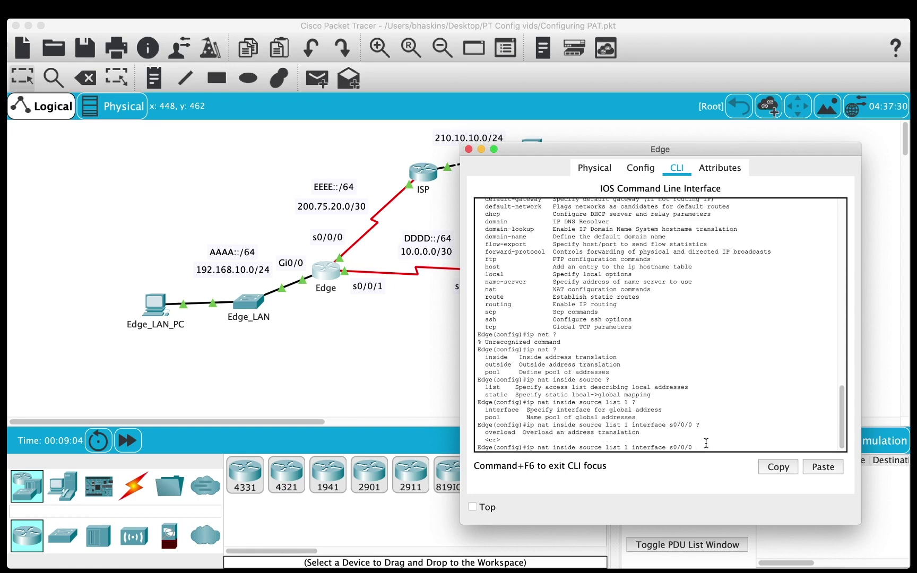
pyautogui.write('overload')
pyautogui.press('BackSpace')
pyautogui.press('BackSpace')
pyautogui.press('BackSpace')
pyautogui.press('BackSpace')
pyautogui.press('BackSpace')
pyautogui.press('BackSpace')
pyautogui.press('BackSpace')
pyautogui.write('overload')
pyautogui.press('Return')
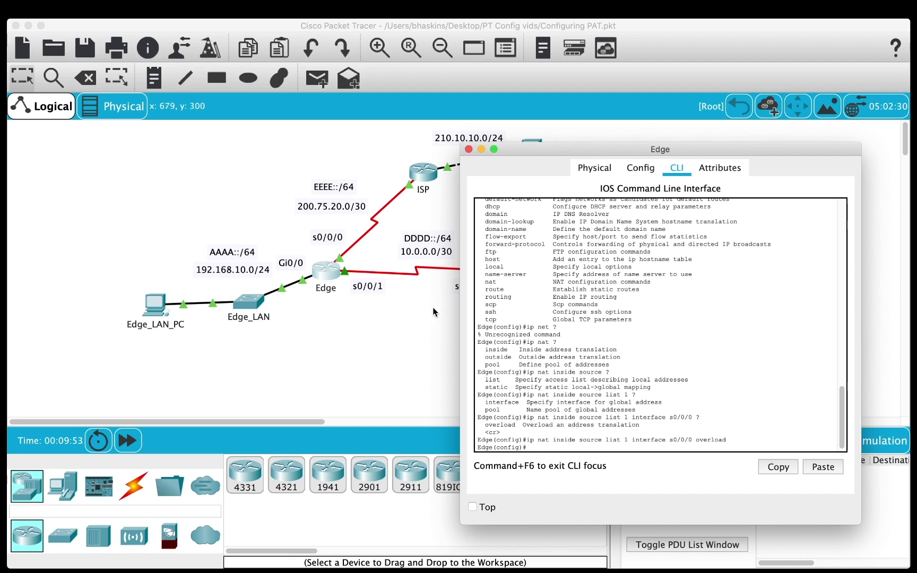
# Step: Set Edge's interface gig0/0 as a NAT inside interface
pyautogui.write('int gig0/0')
pyautogui.press('Return')
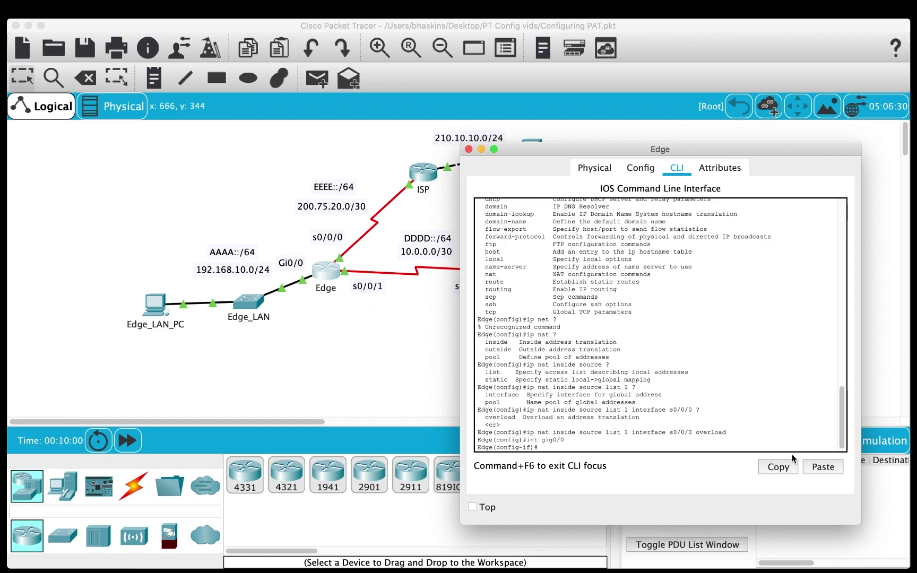
pyautogui.write('ip nat insid')
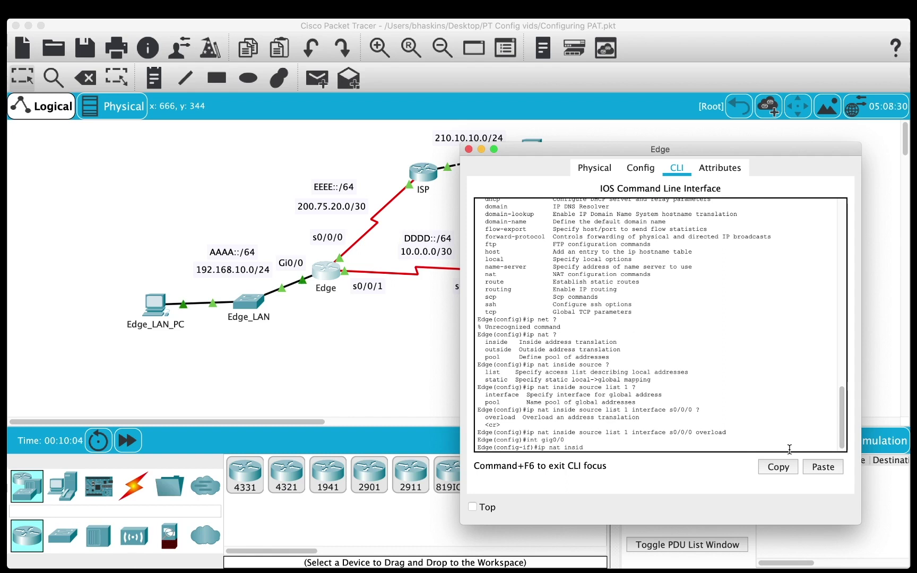
pyautogui.write('e')
pyautogui.press('Return')
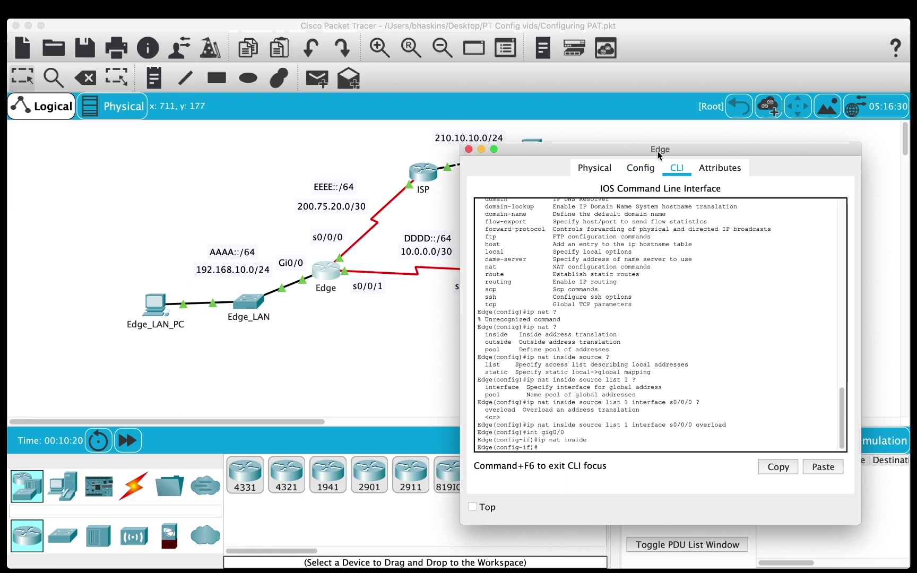
# Step: Check the Branch link in the topology and set Edge's interface s0/0/1 as NAT inside
pyautogui.moveTo(658, 152); pyautogui.dragTo(604, 325)
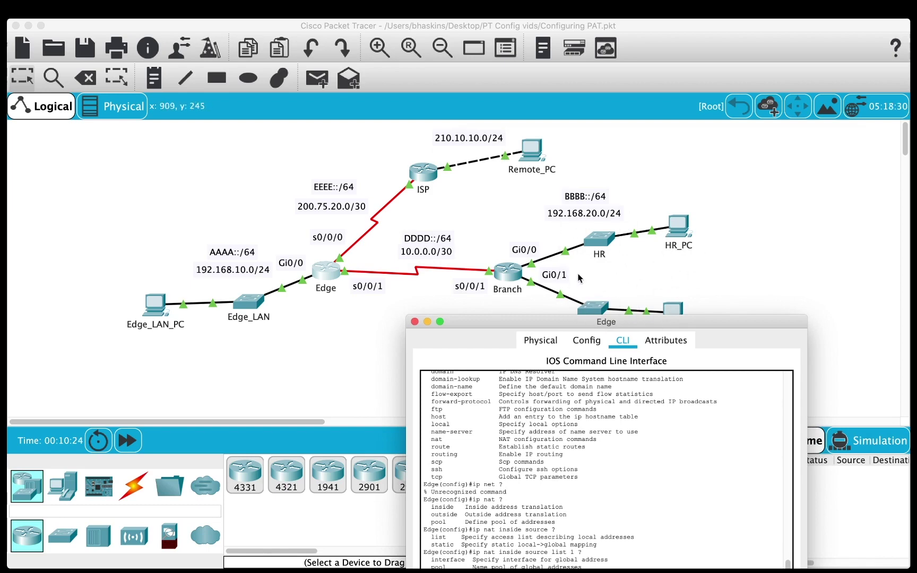
pyautogui.moveTo(745, 322); pyautogui.dragTo(766, 154)
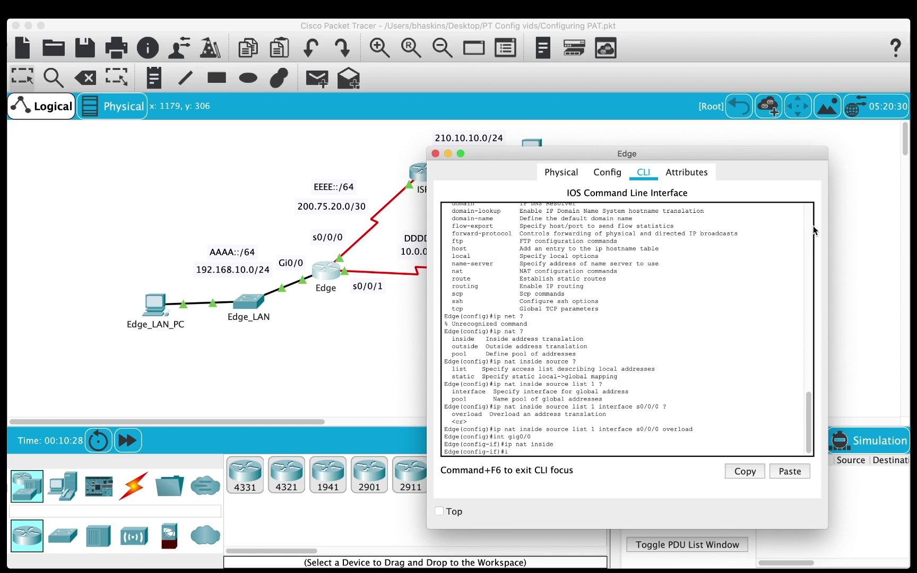
pyautogui.write('nt s0/0/1')
pyautogui.press('Return')
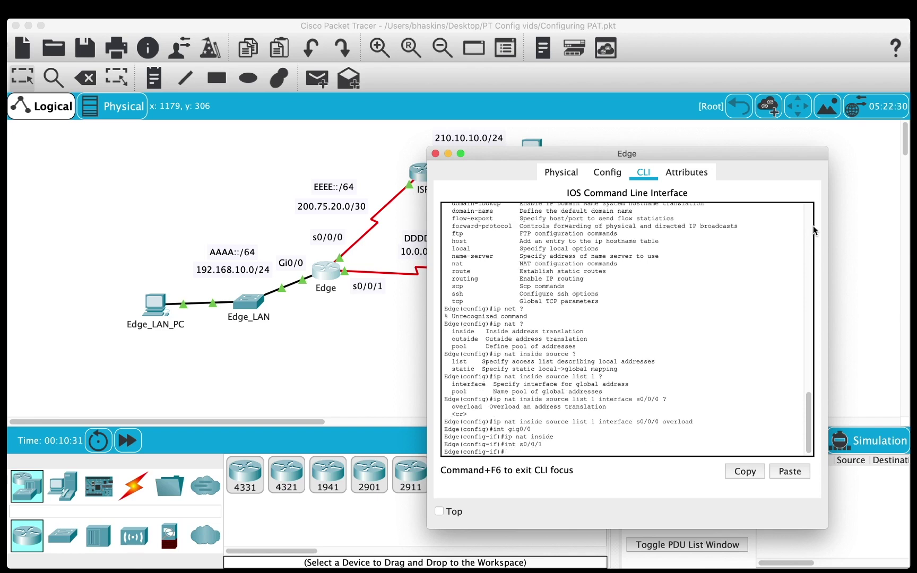
pyautogui.write('ip nat inside')
pyautogui.press('Return')
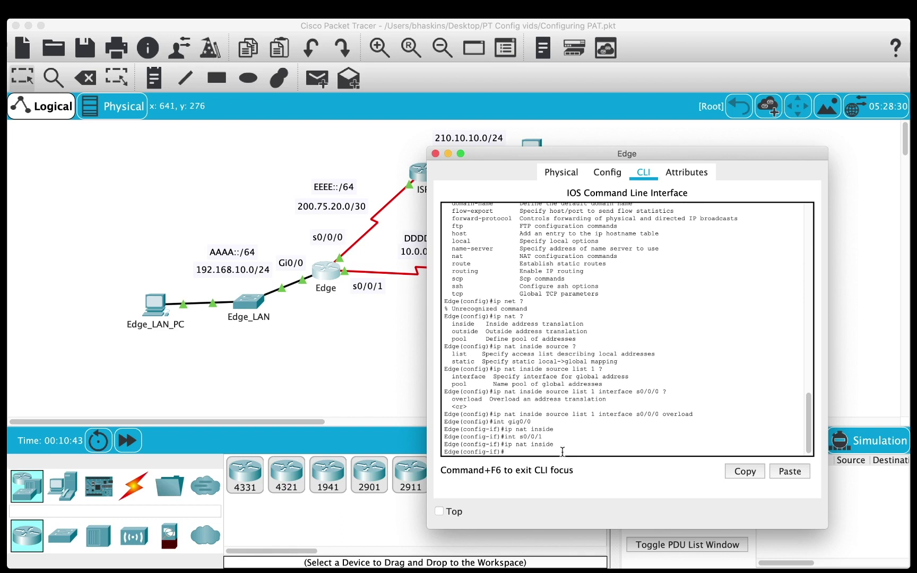
# Step: Set Edge's interface s0/0/0 as NAT outside and end configuration mode
pyautogui.write('int s0/0/0')
pyautogui.press('Return')
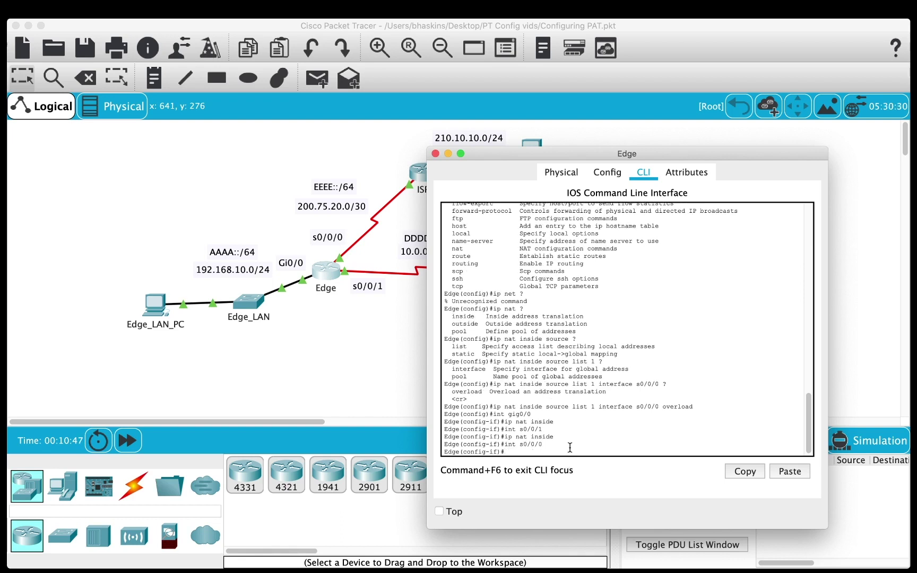
pyautogui.write('ip nat outside')
pyautogui.press('Return')
pyautogui.write('end')
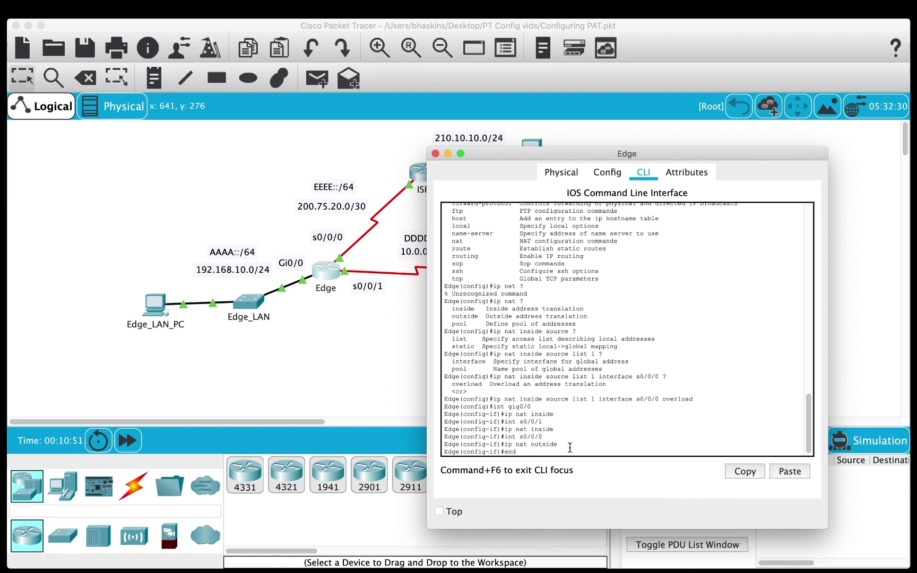
pyautogui.press('Return')
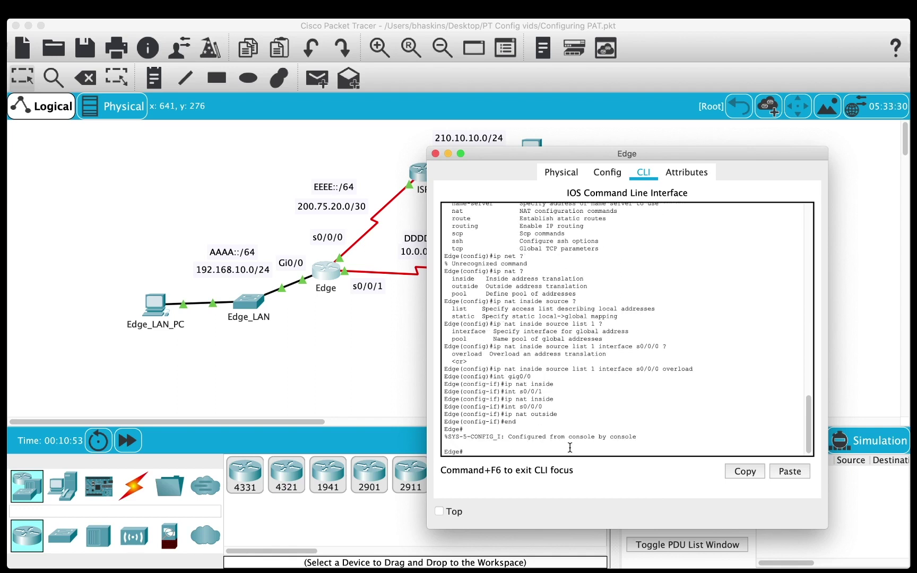
# Step: Start an interactive IP ping on Branch to 210.10.10.2, keeping the default repeat count, datagram size and timeout
pyautogui.click(859, 248)
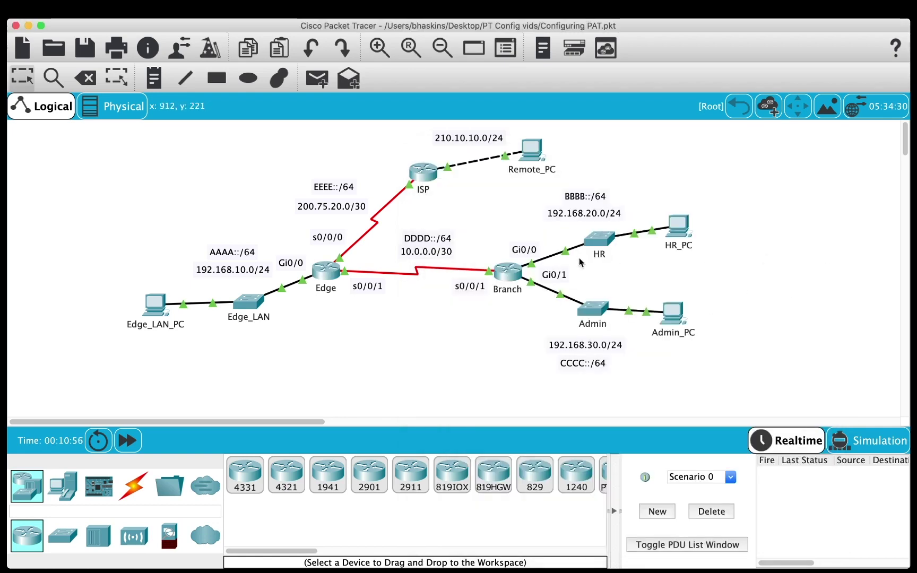
pyautogui.click(516, 276)
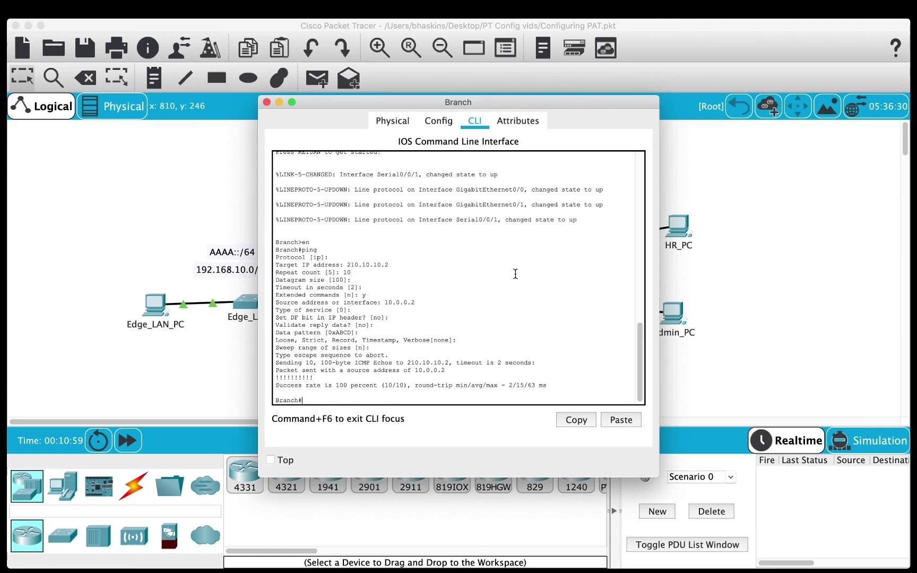
pyautogui.write('ping')
pyautogui.press('Return')
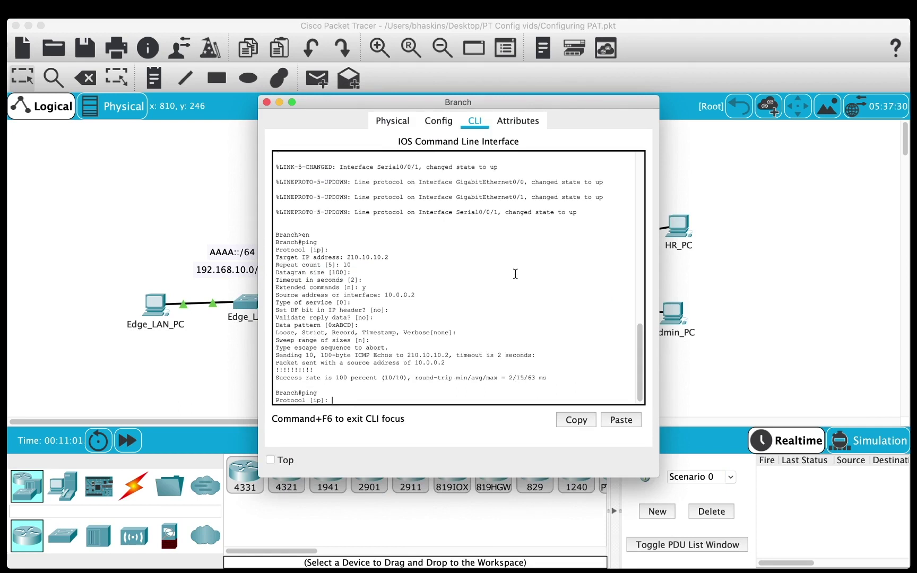
pyautogui.press('Return')
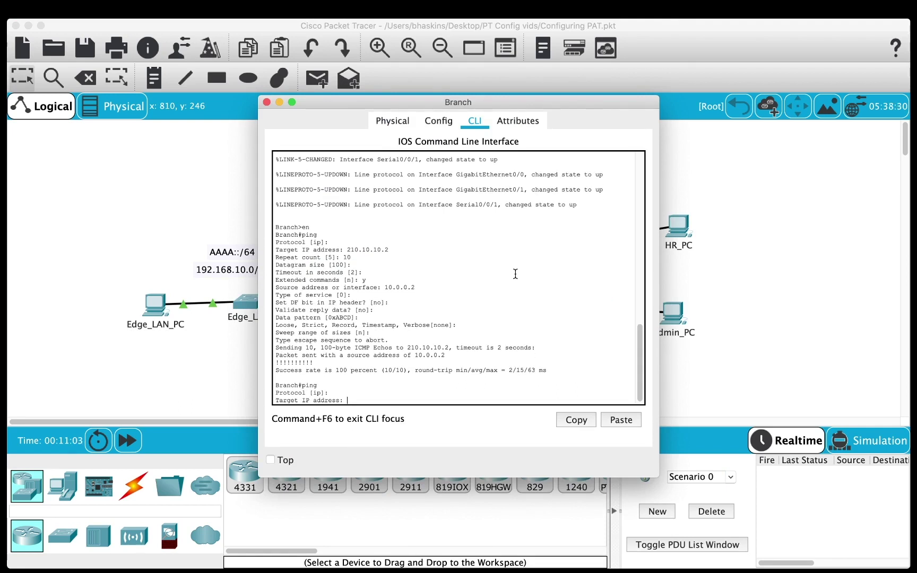
pyautogui.write('210.10.10.2')
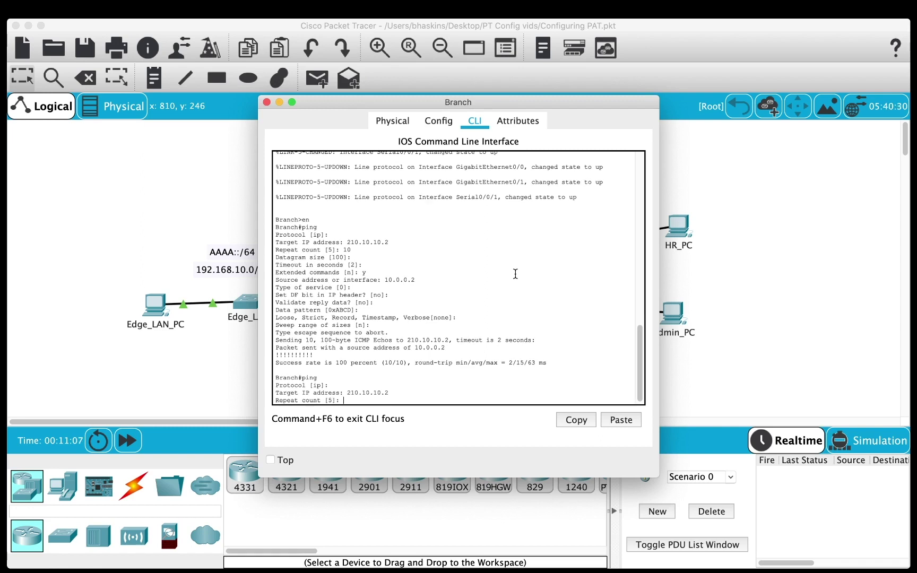
pyautogui.press('Return')
pyautogui.press('Return')
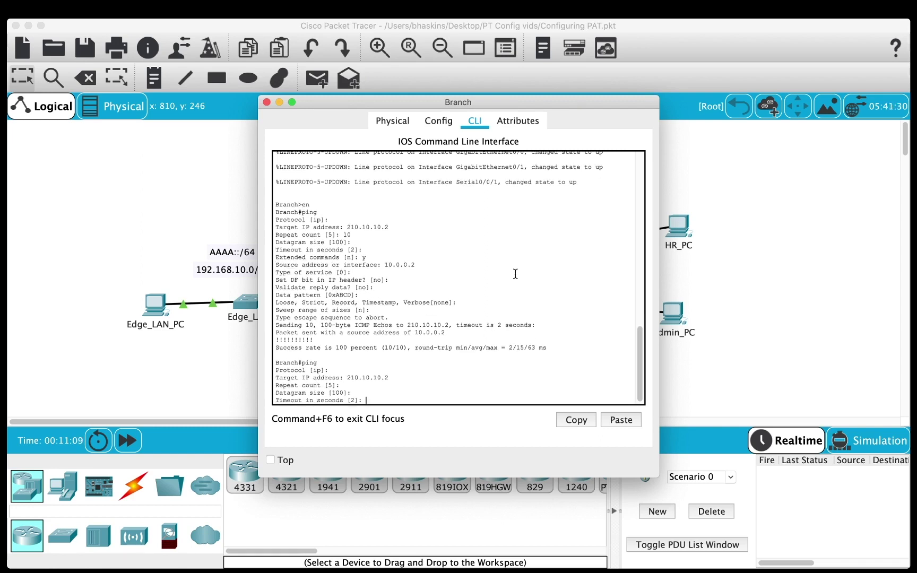
pyautogui.press('Return')
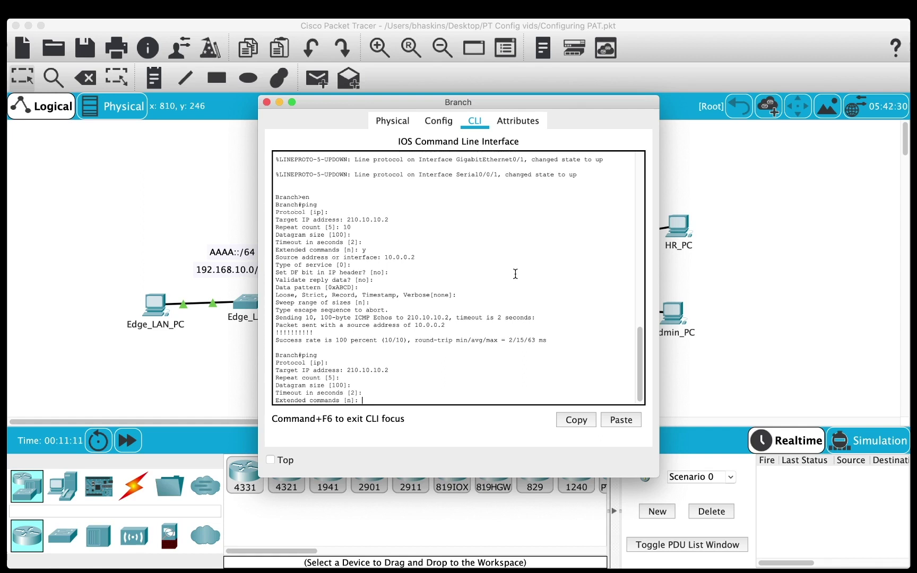
# Step: Decline the extended ping commands, answer the sweep range prompt with 10.0.0.2, then accept its default to run the ping
pyautogui.write('n')
pyautogui.press('Return')
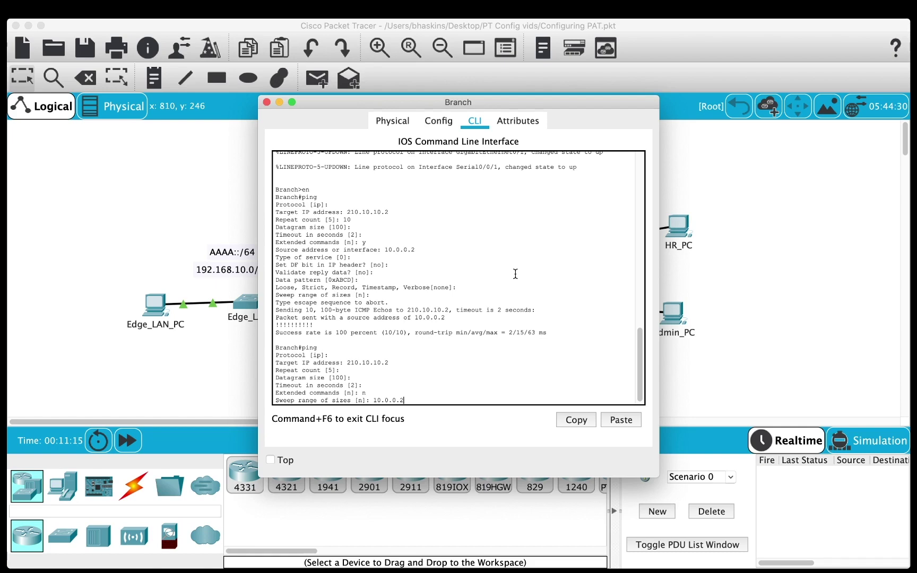
pyautogui.write('10.0.0.2')
pyautogui.press('Return')
pyautogui.press('Return')
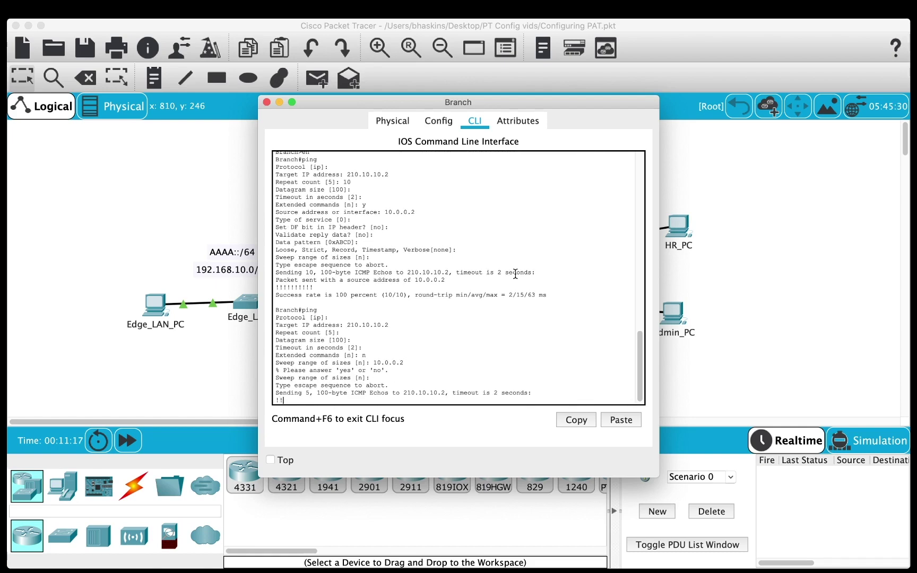
# Step: Return to the Edge router's command line and run "show ip nat trans"
pyautogui.click(91, 168)
pyautogui.click(326, 272)
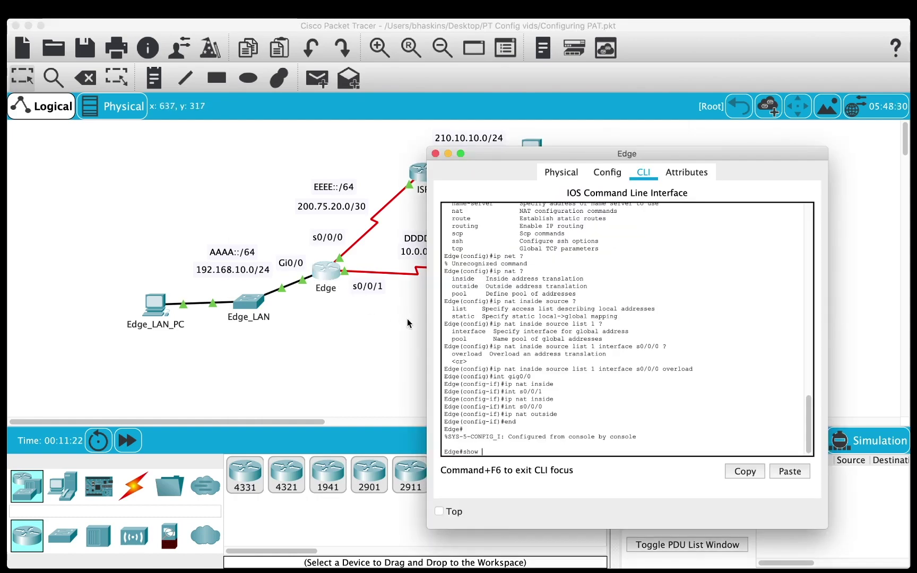
pyautogui.write('show ip nat trans')
pyautogui.press('Return')
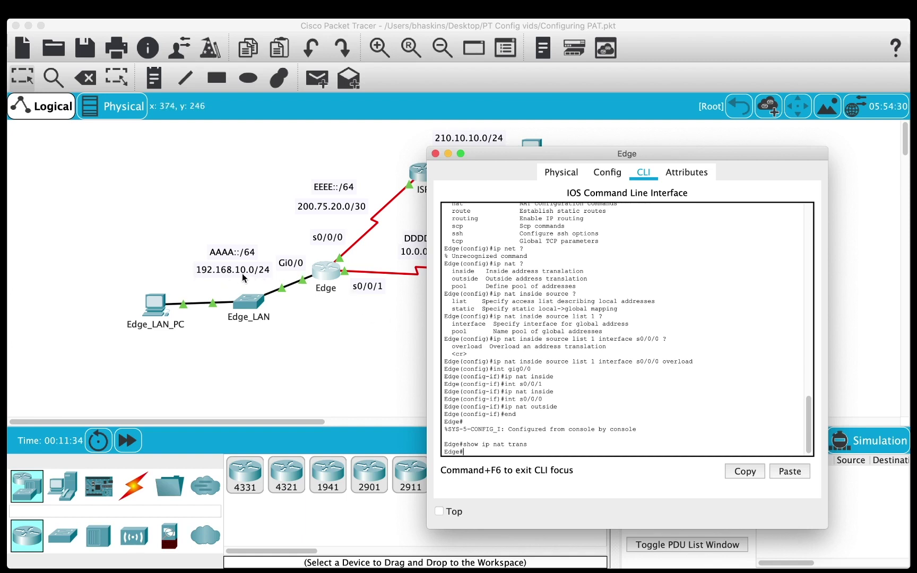
# Step: Repeat the ping to 210.10.10.2 from Edge_LAN_PC's command prompt
pyautogui.moveTo(724, 156); pyautogui.dragTo(733, 137)
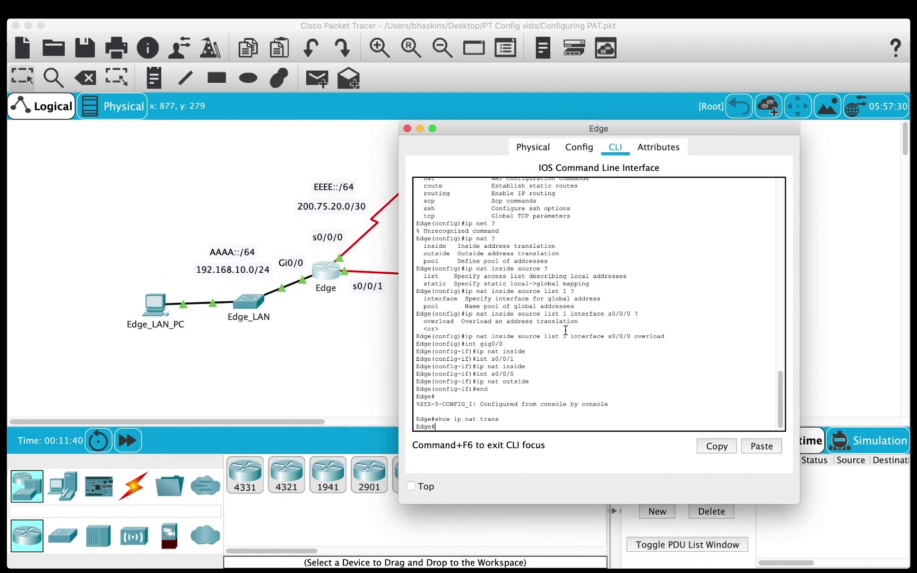
pyautogui.click(150, 312)
pyautogui.click(531, 183)
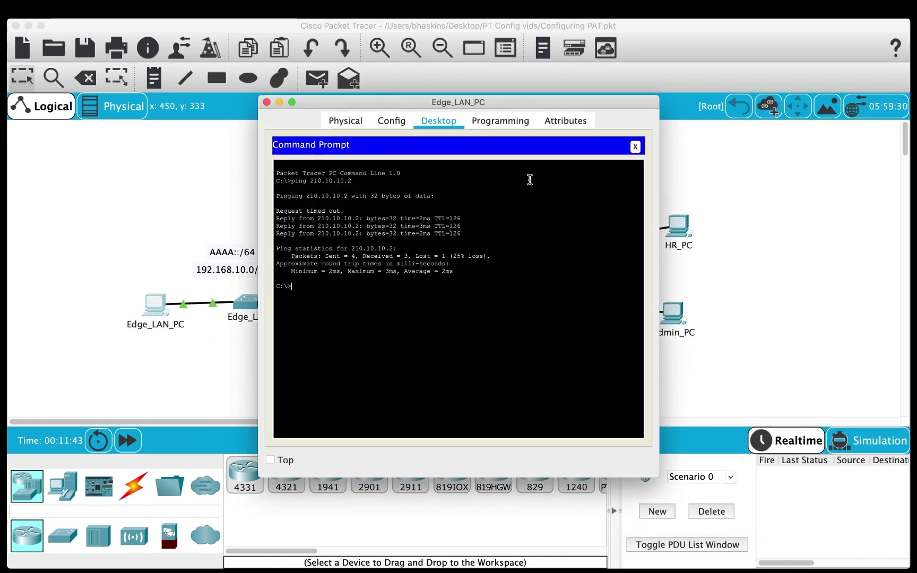
pyautogui.press('Up')
pyautogui.press('Return')
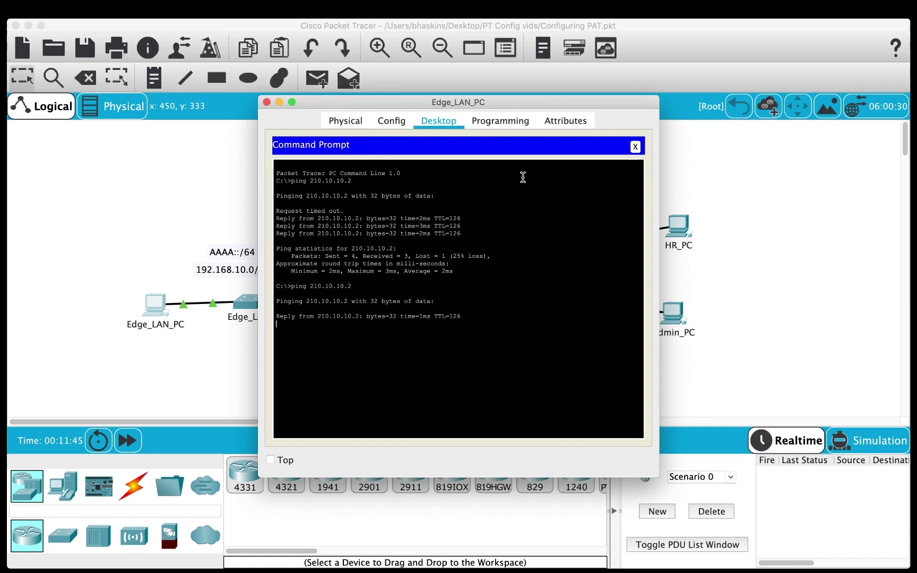
pyautogui.click(735, 204)
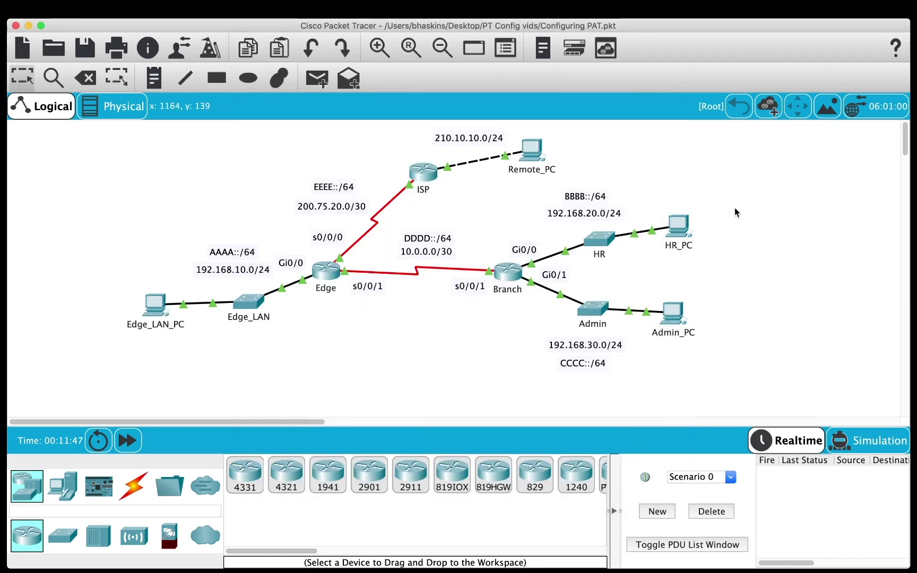
# Step: Repeat the ping to 210.10.10.2 from HR_PC's command prompt
pyautogui.click(677, 227)
pyautogui.press('Up')
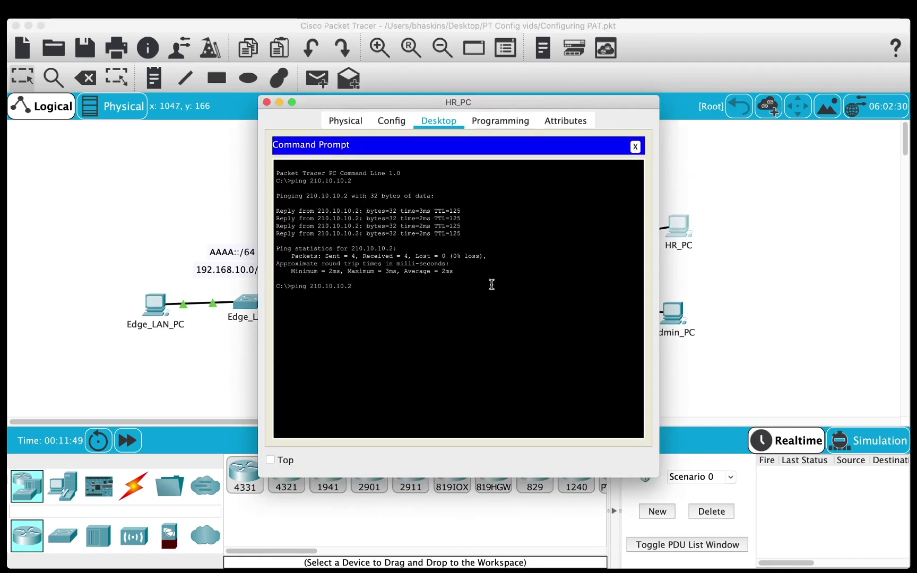
pyautogui.press('Return')
pyautogui.click(762, 305)
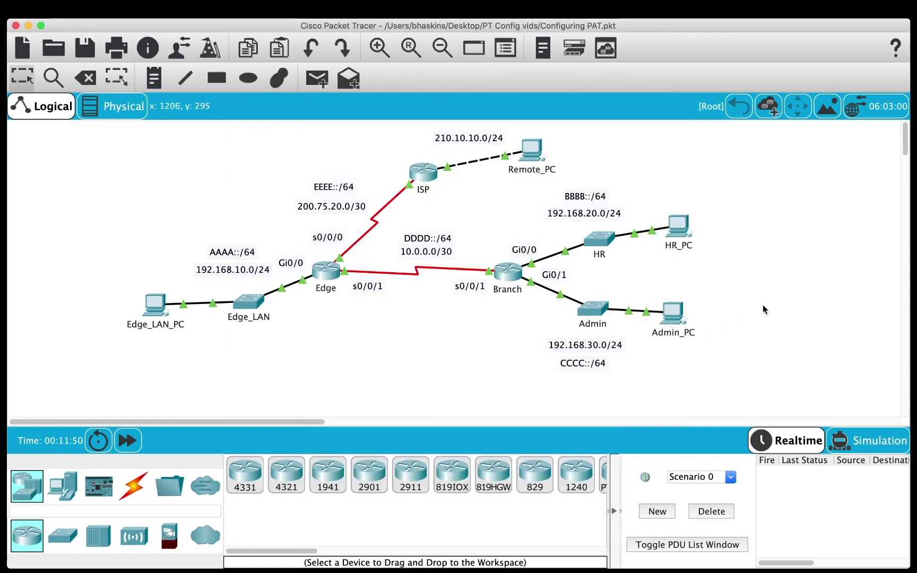
# Step: Repeat the ping to 210.10.10.2 from Admin_PC's command prompt
pyautogui.click(679, 315)
pyautogui.press('Up')
pyautogui.press('Return')
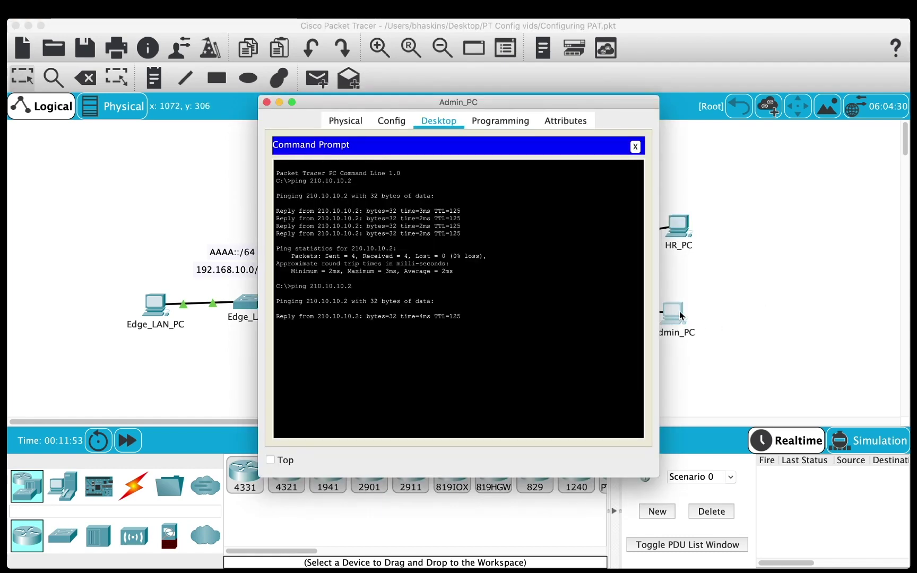
pyautogui.click(788, 294)
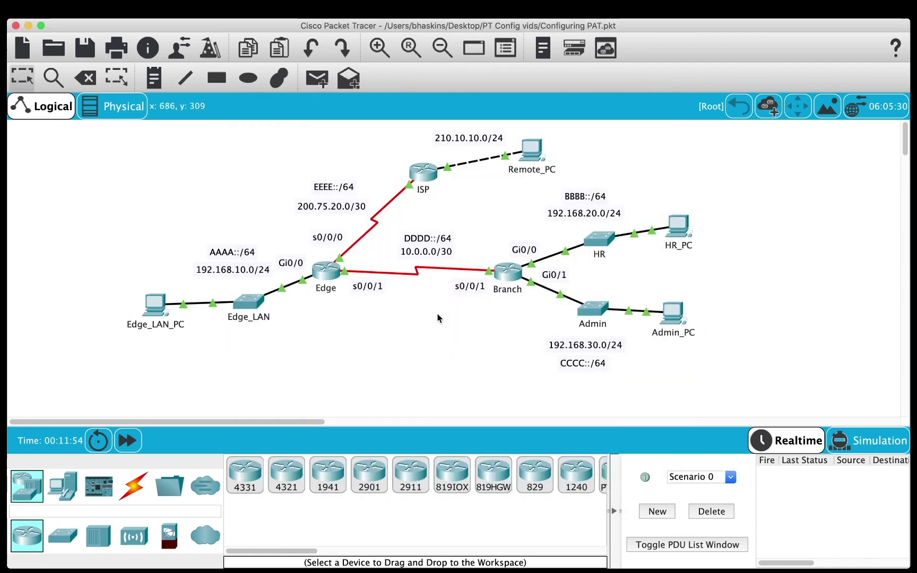
# Step: Return to the Edge router's command line and run "show ip nat trans" again
pyautogui.click(327, 274)
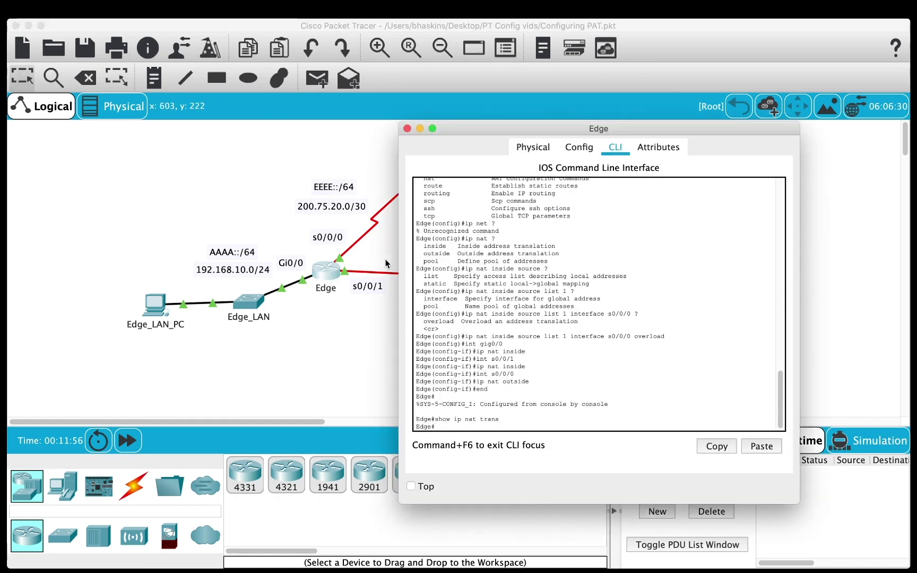
pyautogui.press('Up')
pyautogui.press('Return')
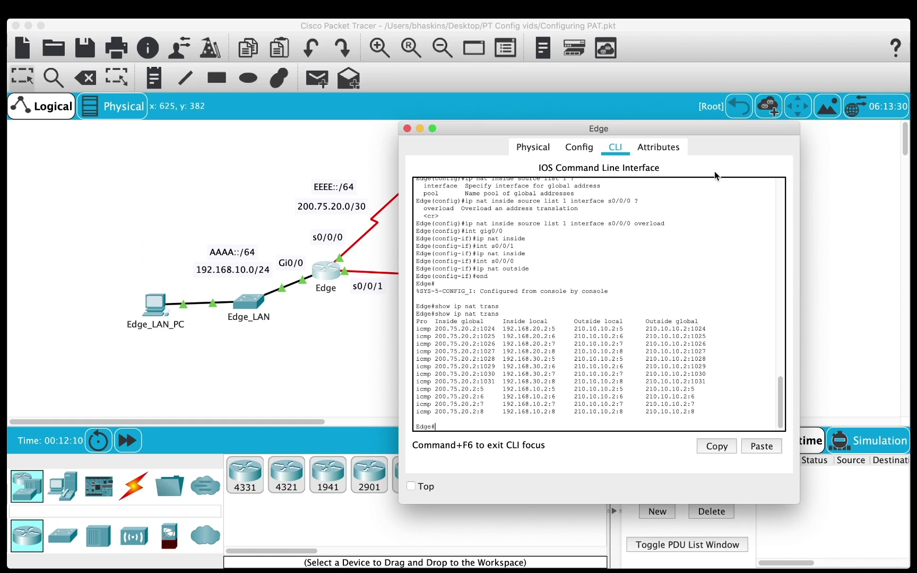
pyautogui.moveTo(710, 130); pyautogui.dragTo(689, 111)
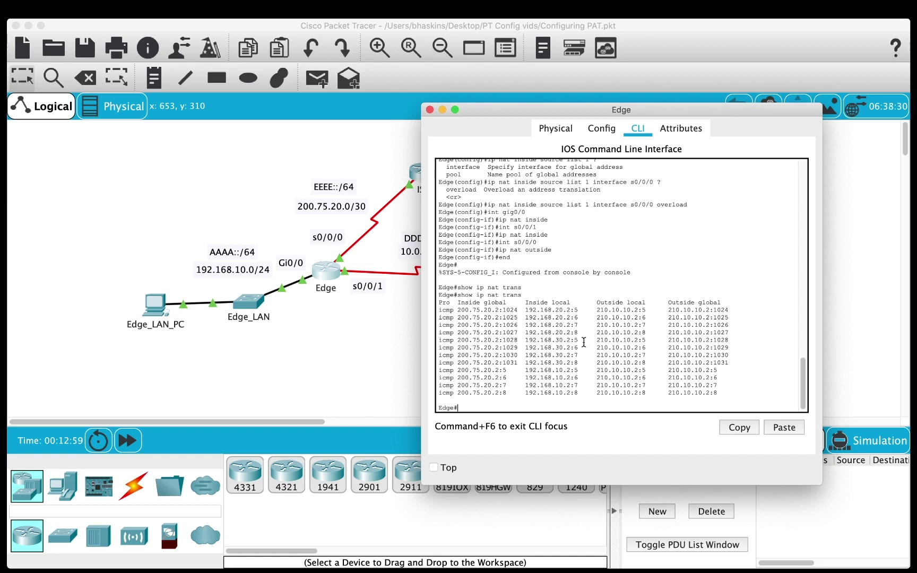
# Step: Examine the NAT translation table, comparing the inside global and inside local addresses and port numbers for each internal network
pyautogui.doubleClick(575, 309)
pyautogui.click(516, 380)
pyautogui.moveTo(508, 370); pyautogui.dragTo(455, 368)
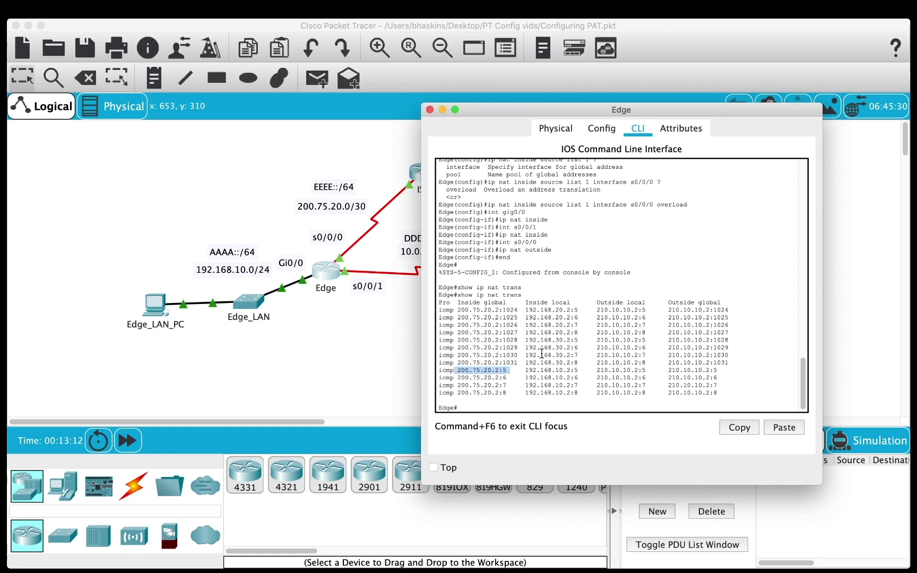
pyautogui.moveTo(582, 310); pyautogui.dragTo(525, 311)
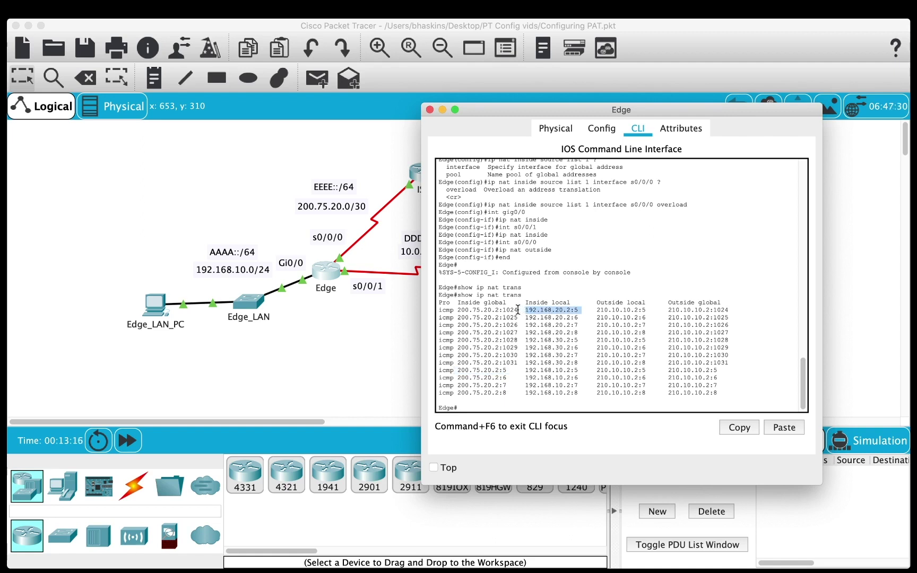
pyautogui.moveTo(518, 311); pyautogui.dragTo(501, 310)
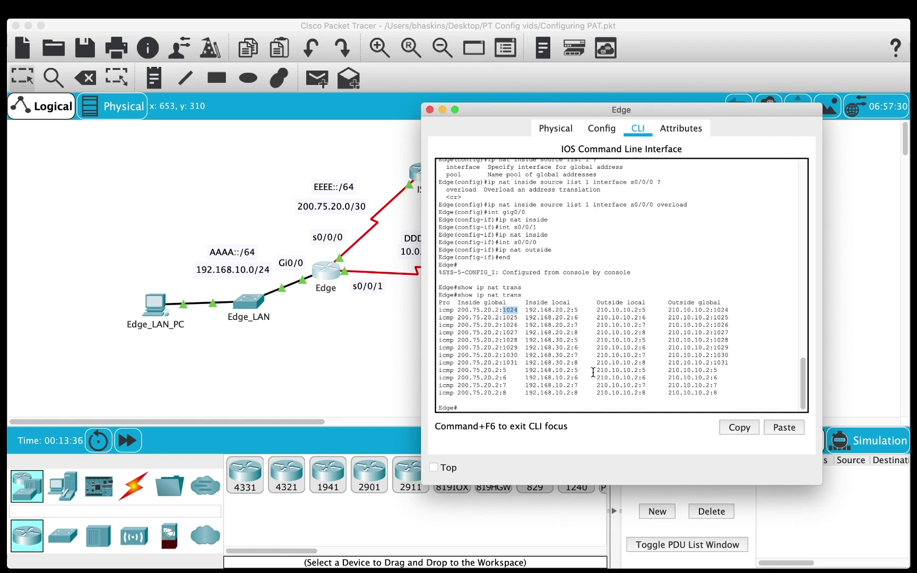
pyautogui.click(518, 377)
pyautogui.moveTo(499, 370); pyautogui.dragTo(506, 370)
pyautogui.moveTo(574, 370); pyautogui.dragTo(579, 368)
pyautogui.click(504, 372)
pyautogui.click(504, 393)
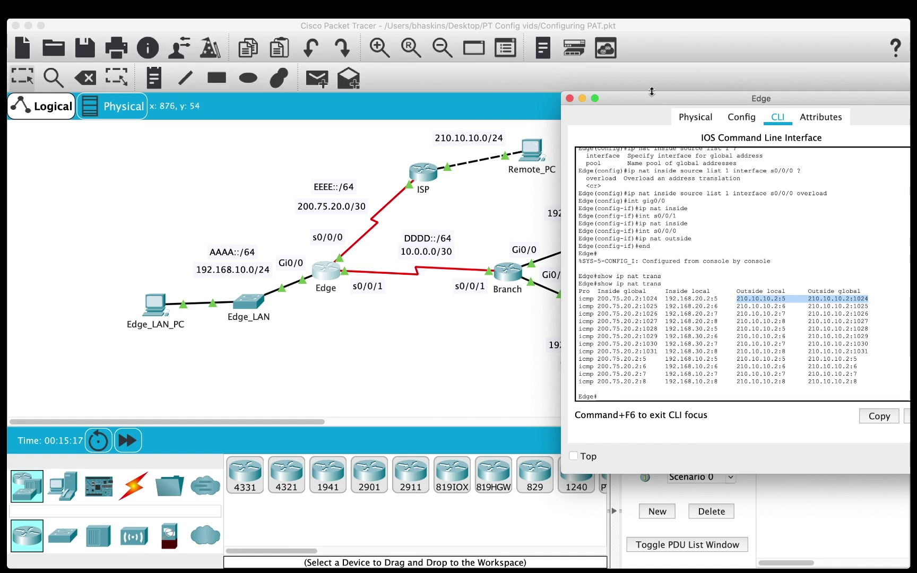
# Step: Review Edge's earlier PAT commands: the NAT inside and outside interface assignments, the access-list 1 permit entries and the overload statement
pyautogui.moveTo(651, 99); pyautogui.dragTo(593, 93)
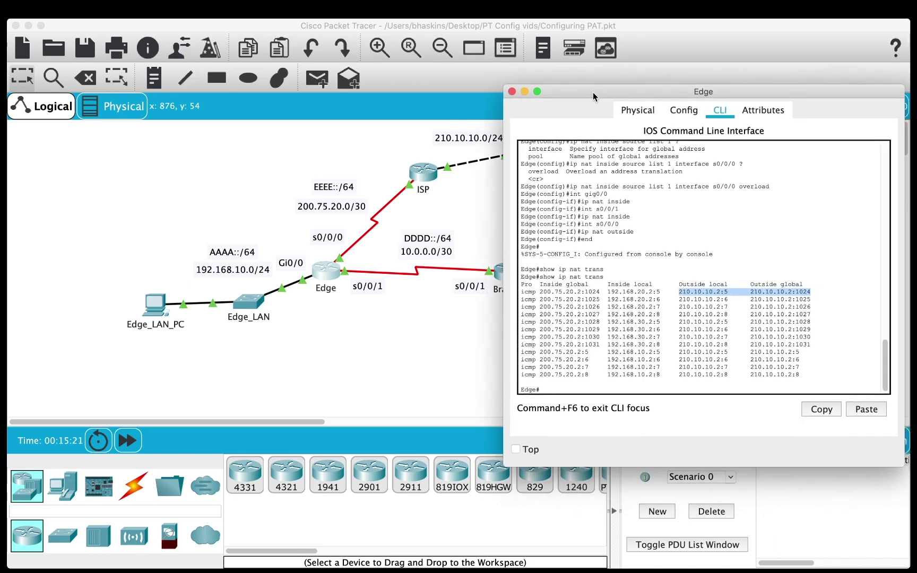
pyautogui.scroll(5, 645, 207)
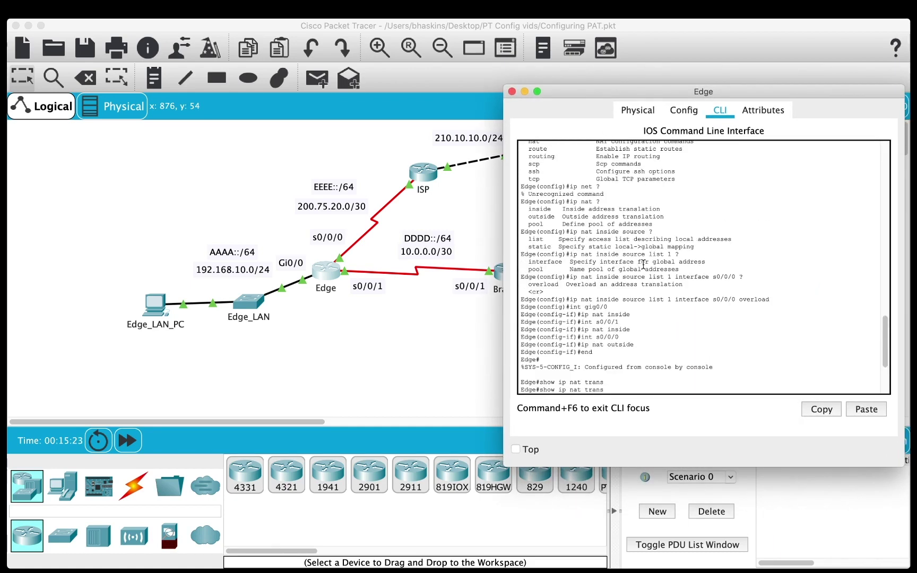
pyautogui.moveTo(632, 348); pyautogui.dragTo(571, 309)
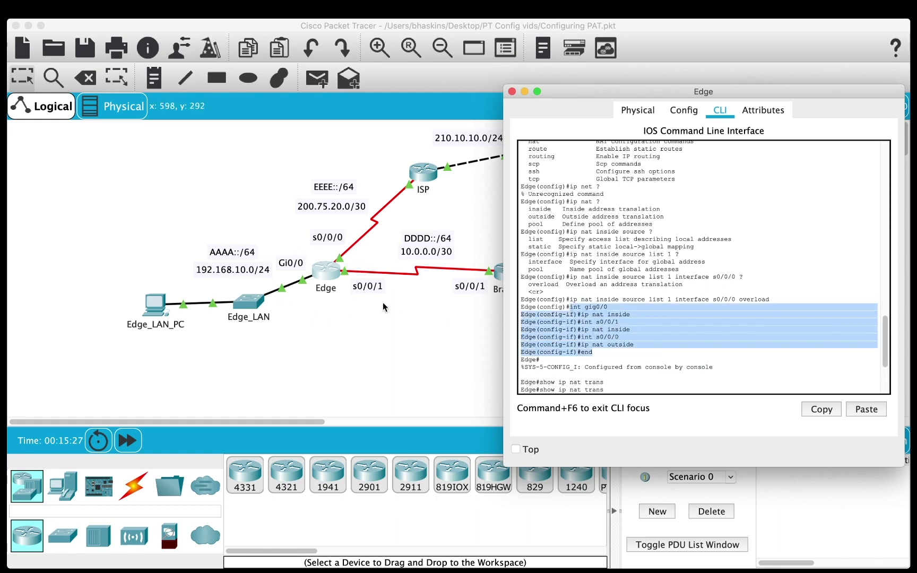
pyautogui.scroll(5, 659, 318)
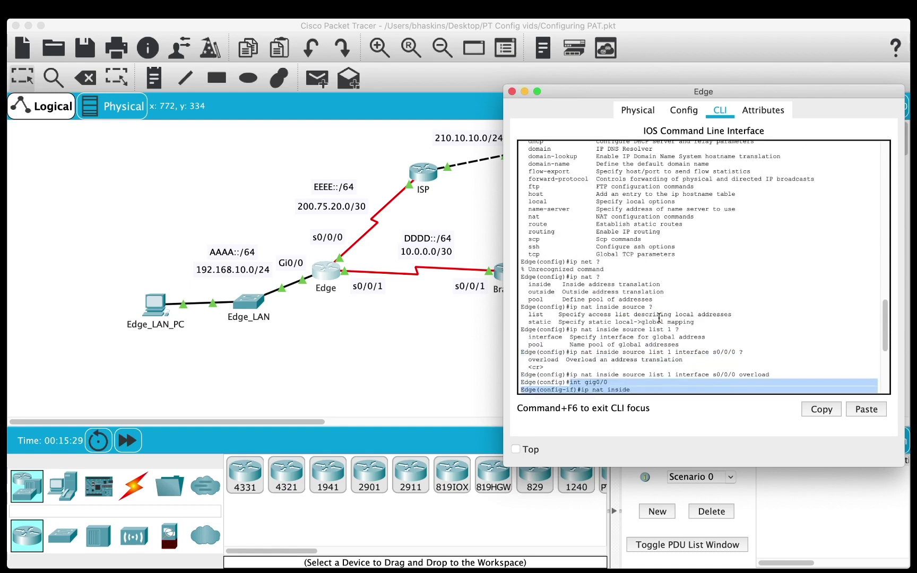
pyautogui.scroll(5, 627, 283)
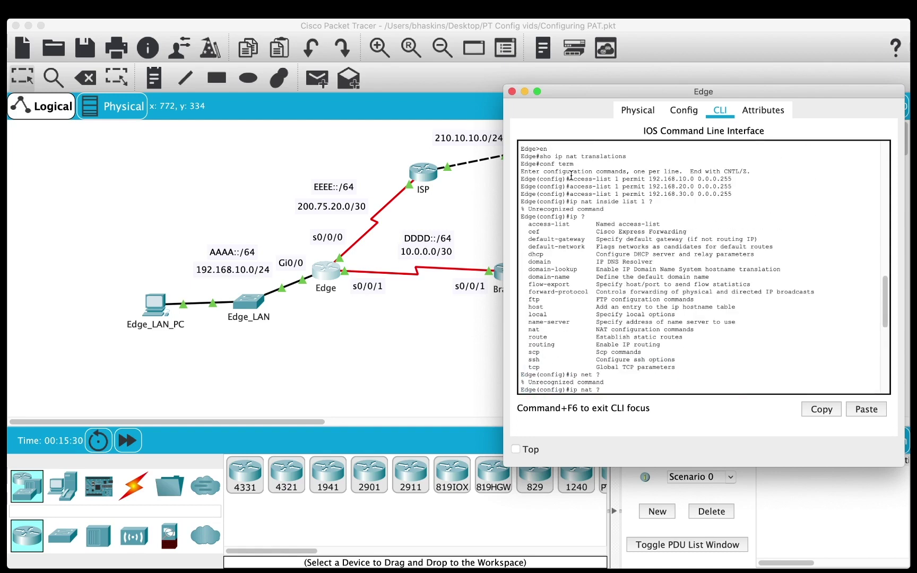
pyautogui.moveTo(571, 176); pyautogui.dragTo(738, 194)
pyautogui.click(681, 277)
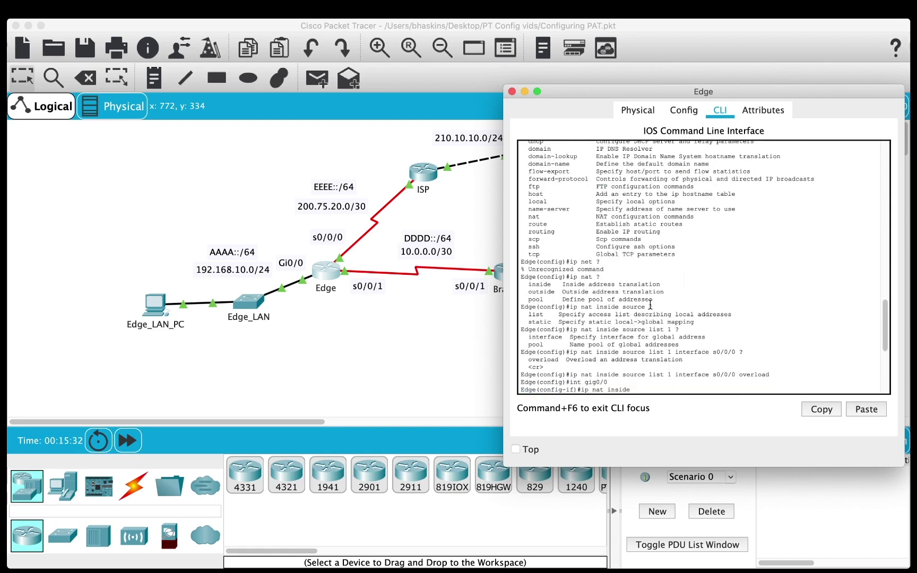
pyautogui.moveTo(566, 352); pyautogui.dragTo(570, 373)
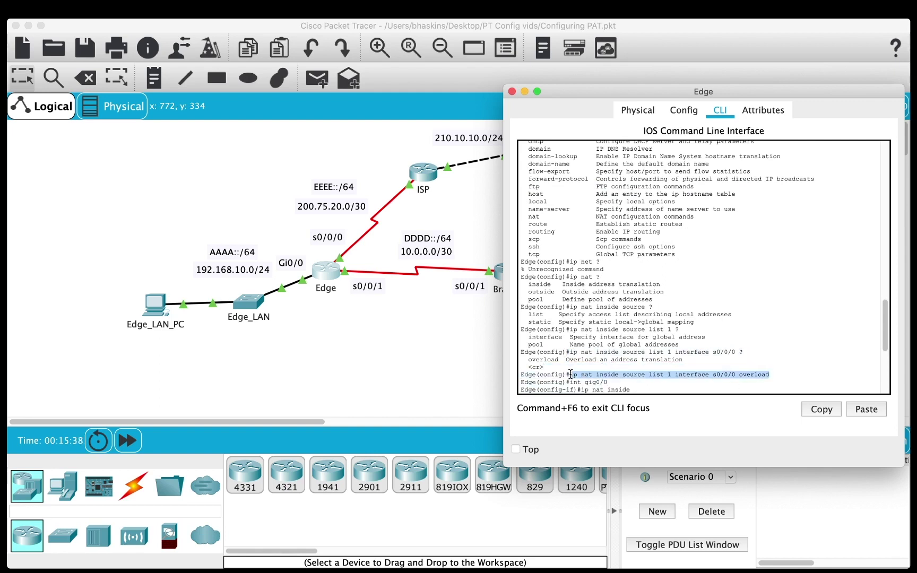